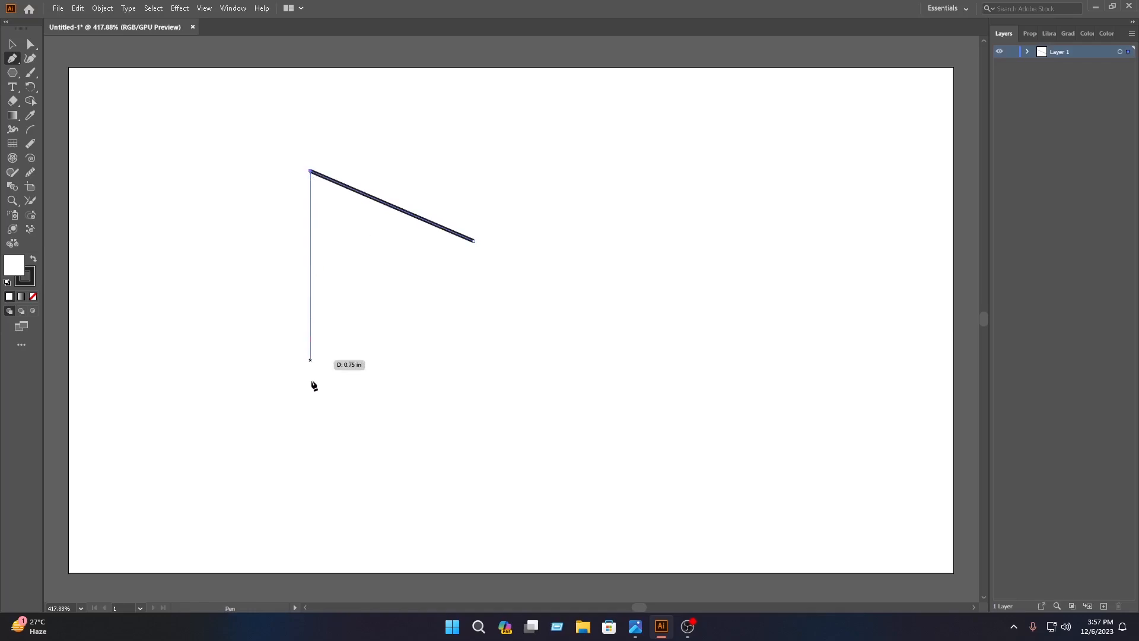
Extend the slanted line's upper end with a vertical Pen segment, and finish the open path with a segment slanting down below the free end.
left_click(310, 403)
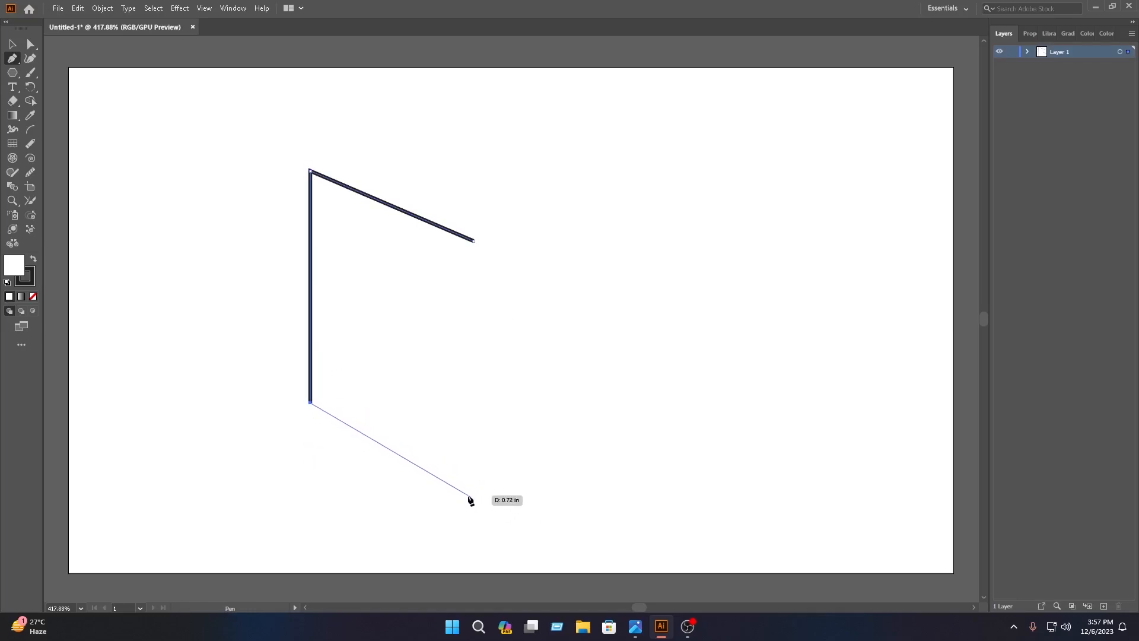
left_click(473, 496)
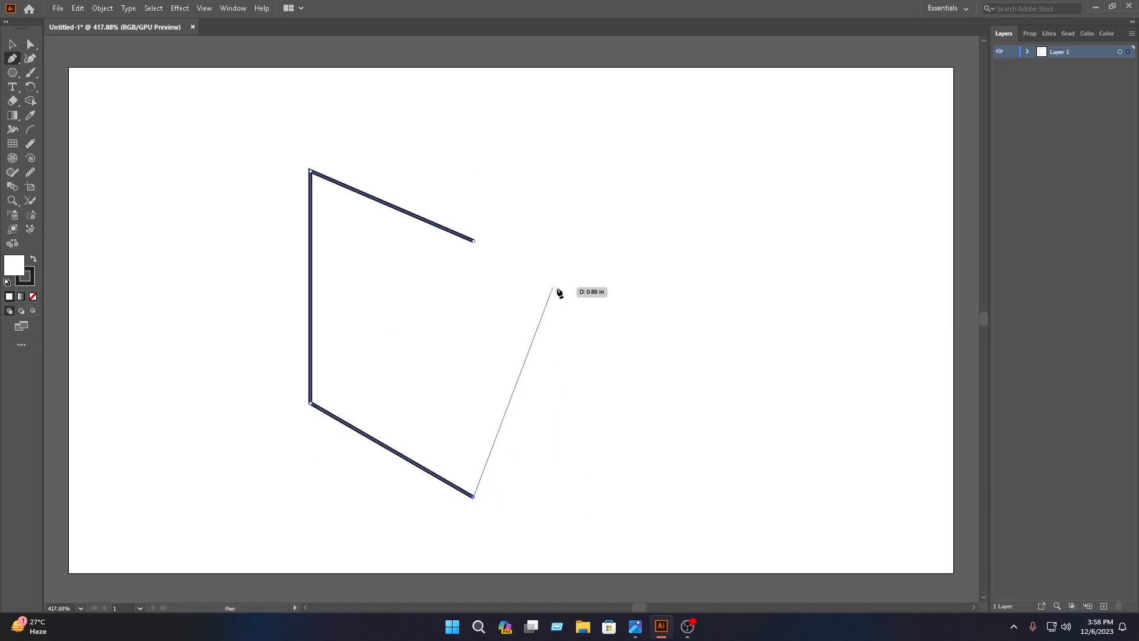
left_click(10, 47)
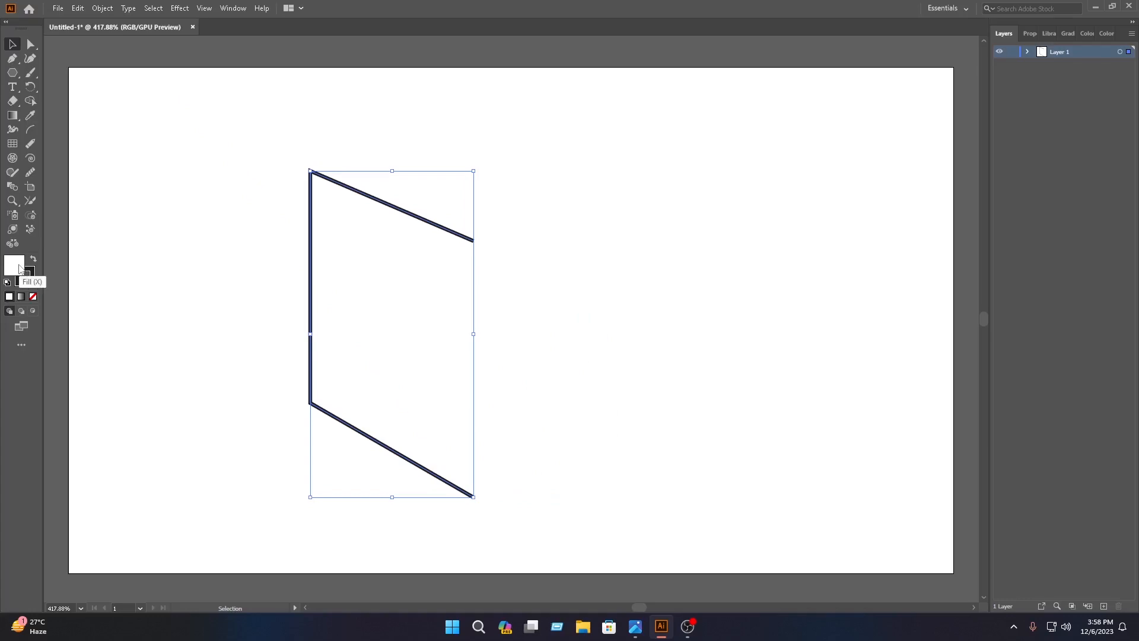
Remove the fill from the open path and set its stroke weight to 8 pt.
left_click(33, 297)
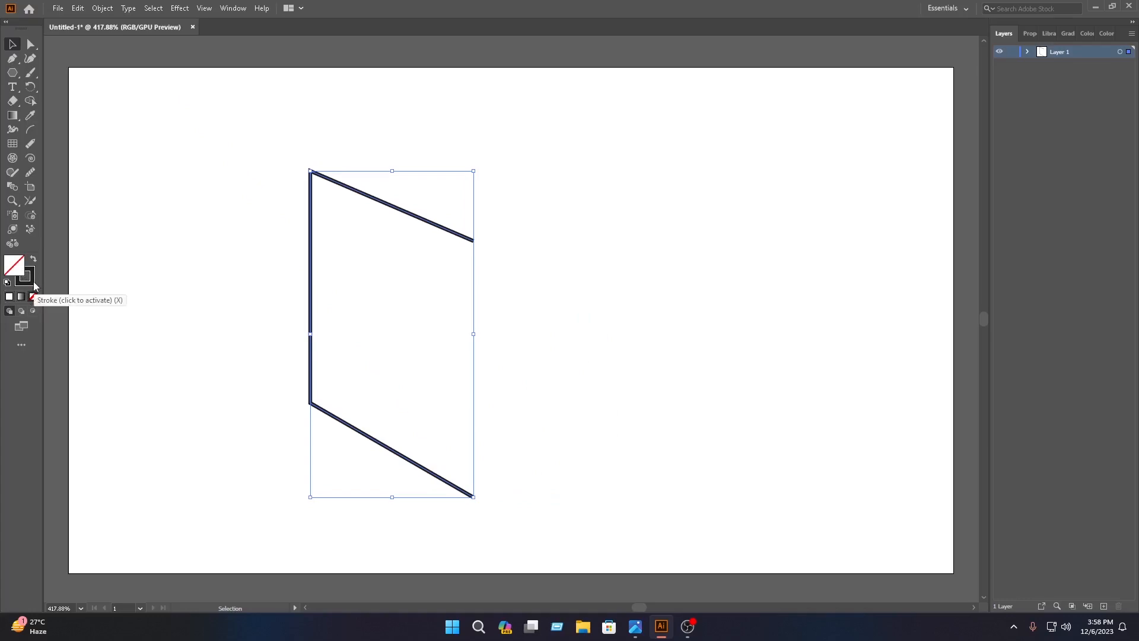
left_click(1020, 34)
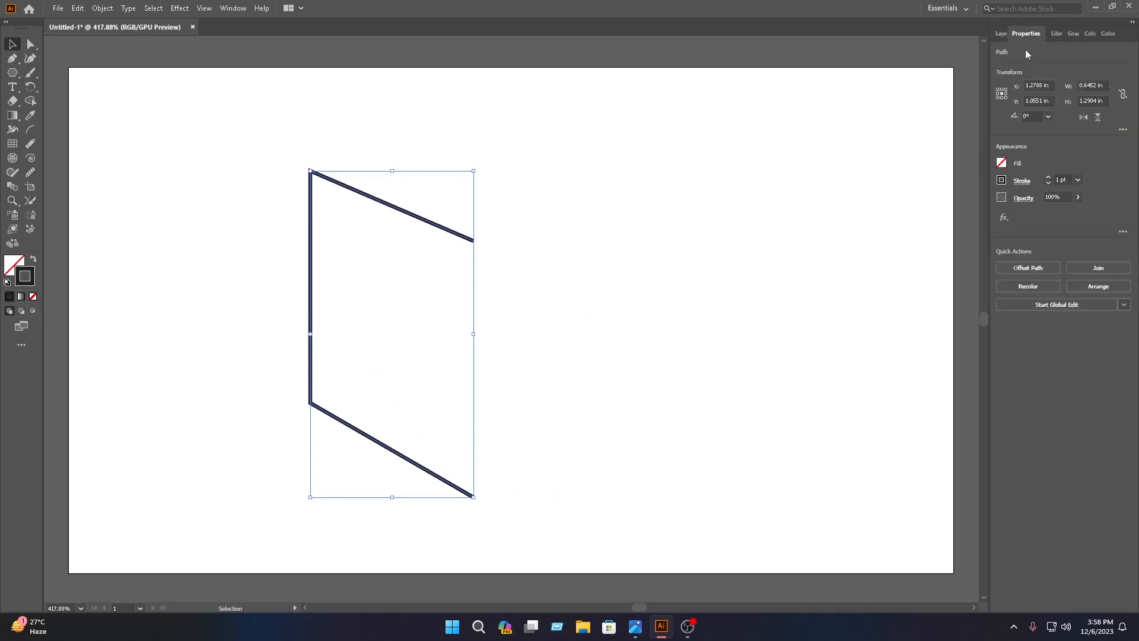
left_click(1077, 178)
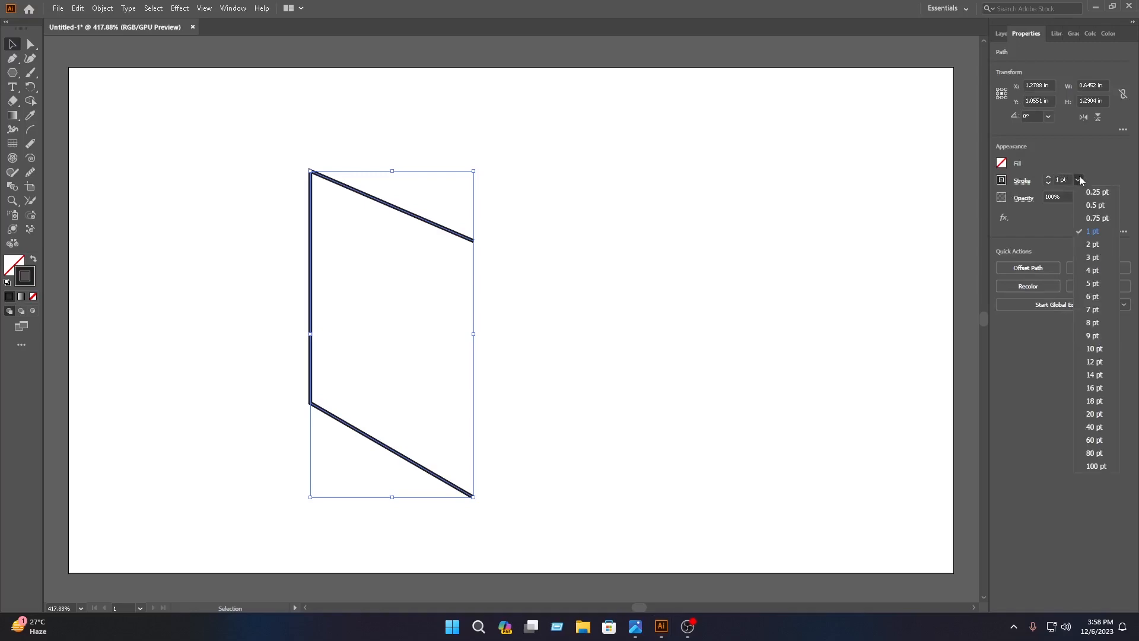
left_click(1105, 322)
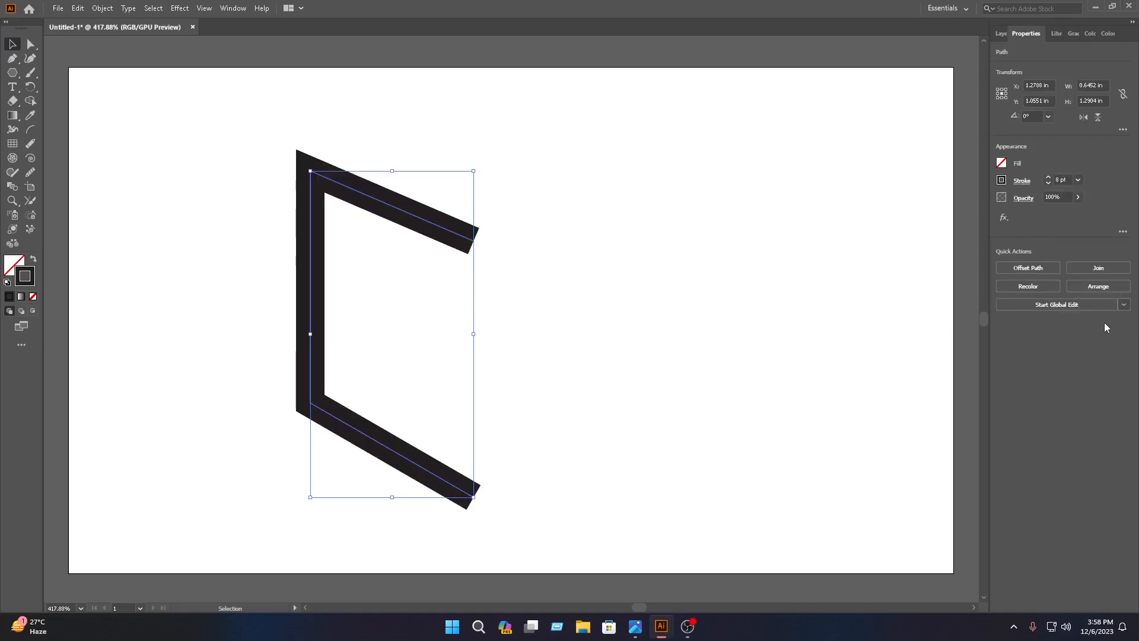
left_click(472, 223)
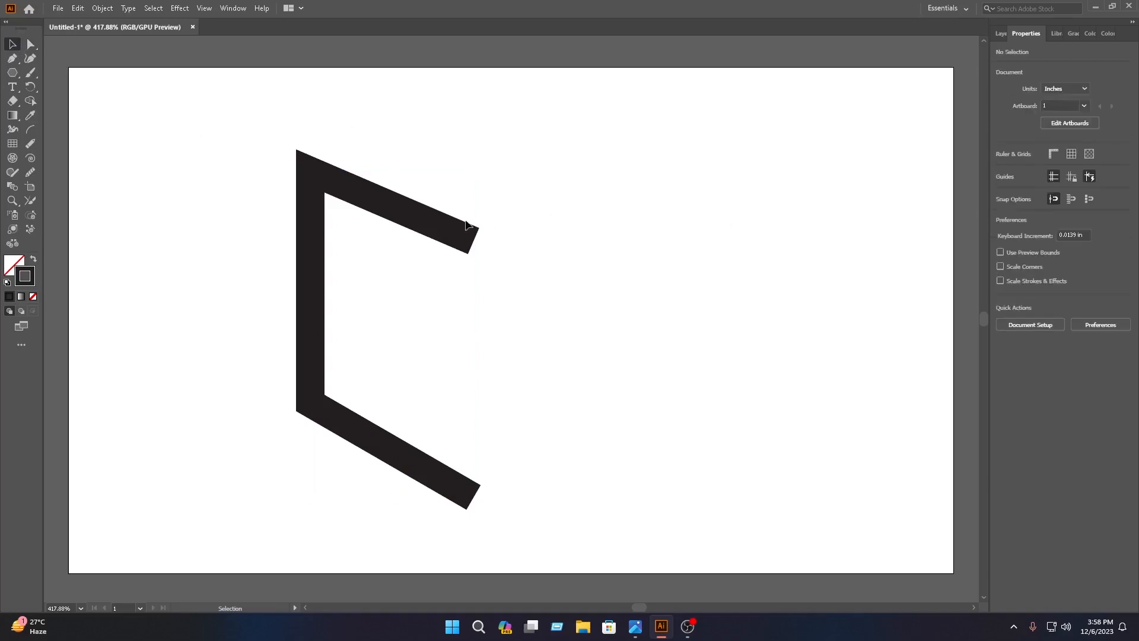
Duplicate the open path to its right and flip the copy horizontally so it faces the original.
left_click(436, 231)
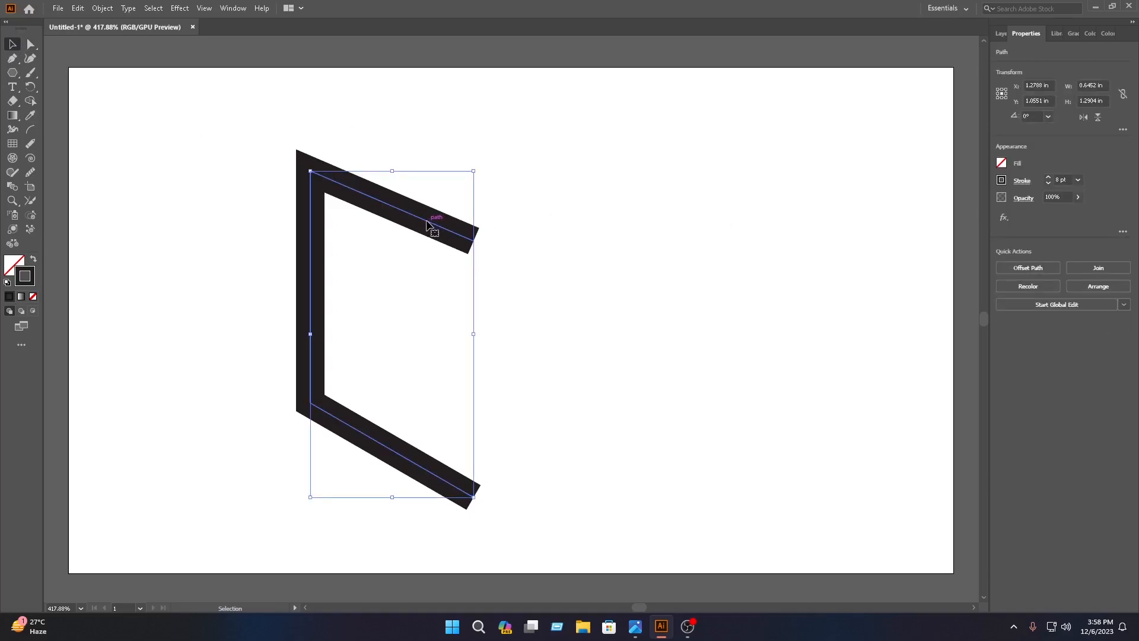
left_click_drag(423, 222, 652, 238, "alt")
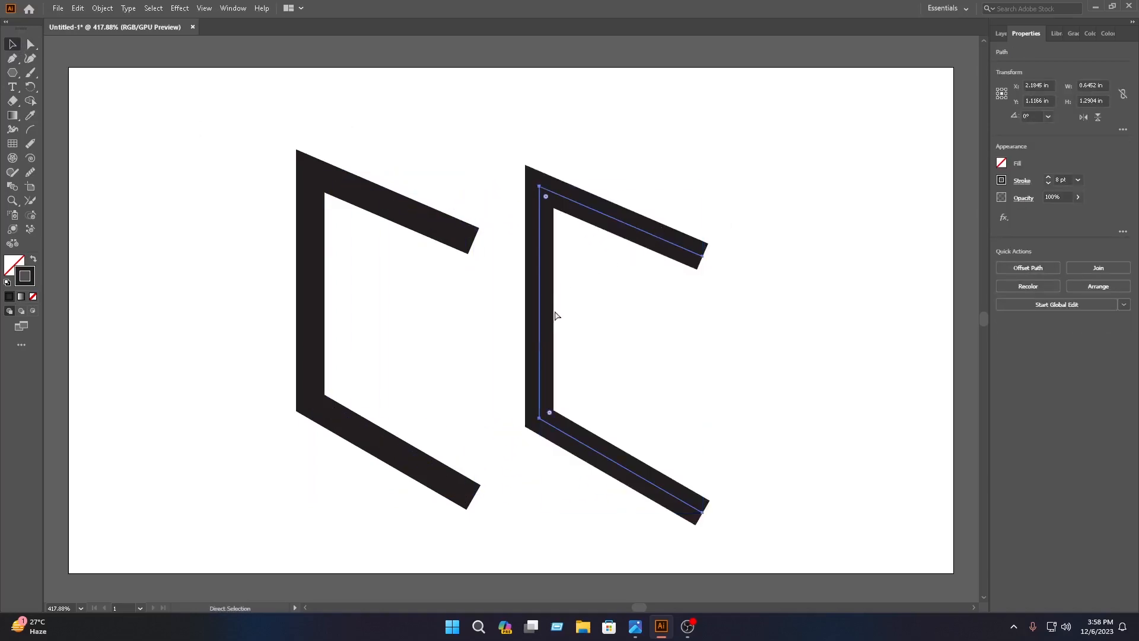
left_click_drag(540, 349, 860, 368)
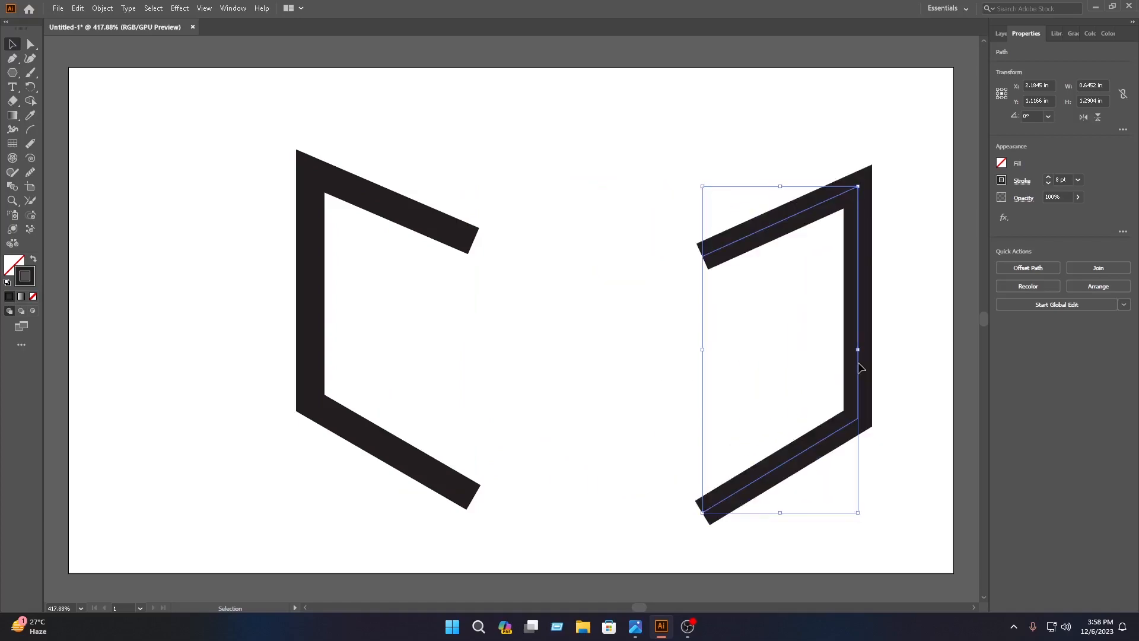
left_click(597, 221)
Move the mirrored half against the original and nudge it left until the ends cross at the upper and lower centre.
left_click_drag(750, 243, 520, 219)
left_click(573, 409)
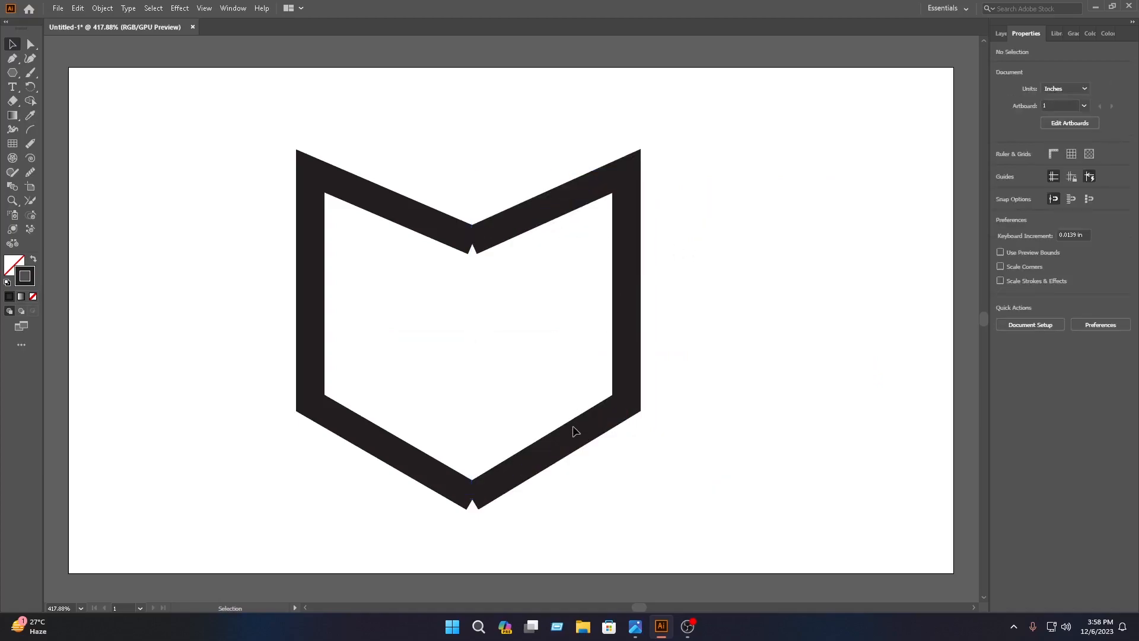
left_click(576, 432)
key("Left")
key("Left")
key("Left")
key("Left")
key("Left")
key("Left")
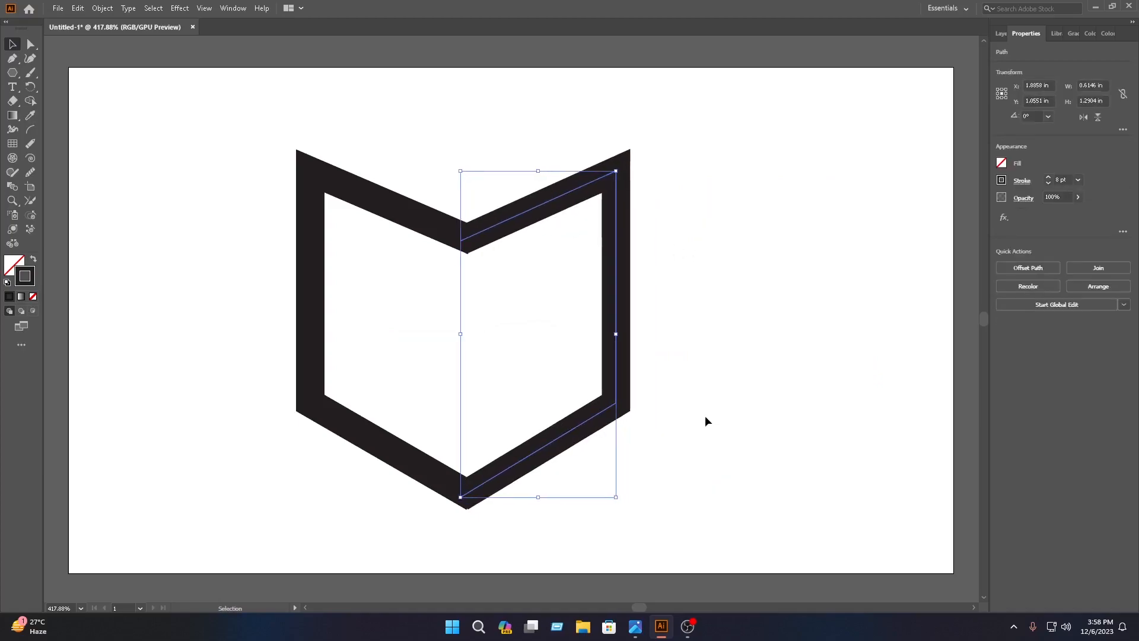
key("Left")
key("Left")
key("Left")
key("Left")
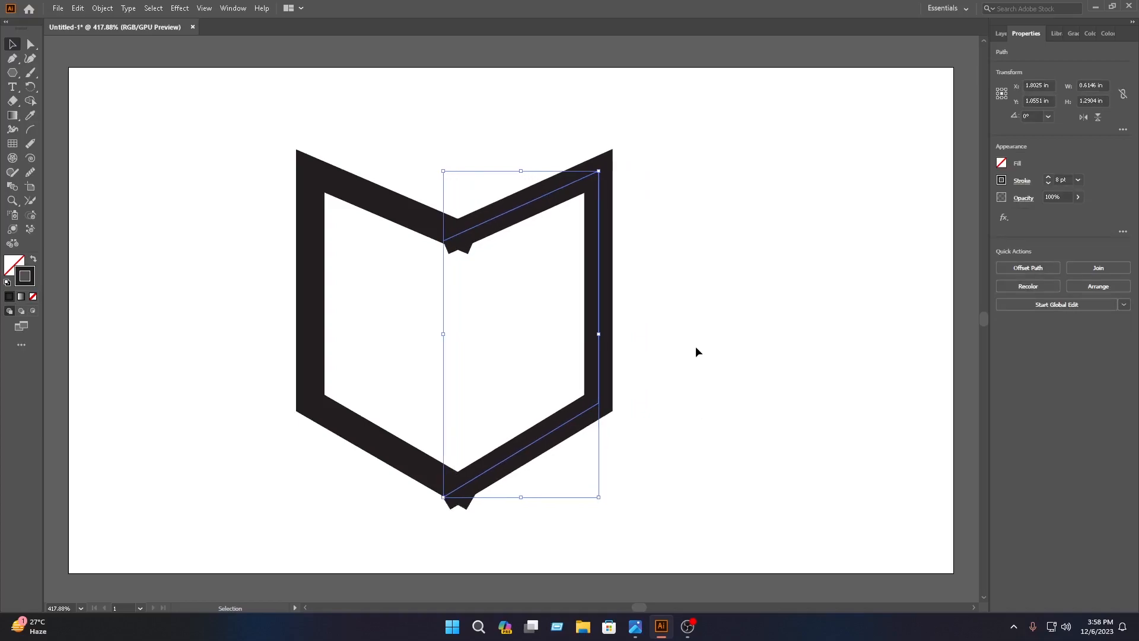
key("Left")
left_click(750, 414)
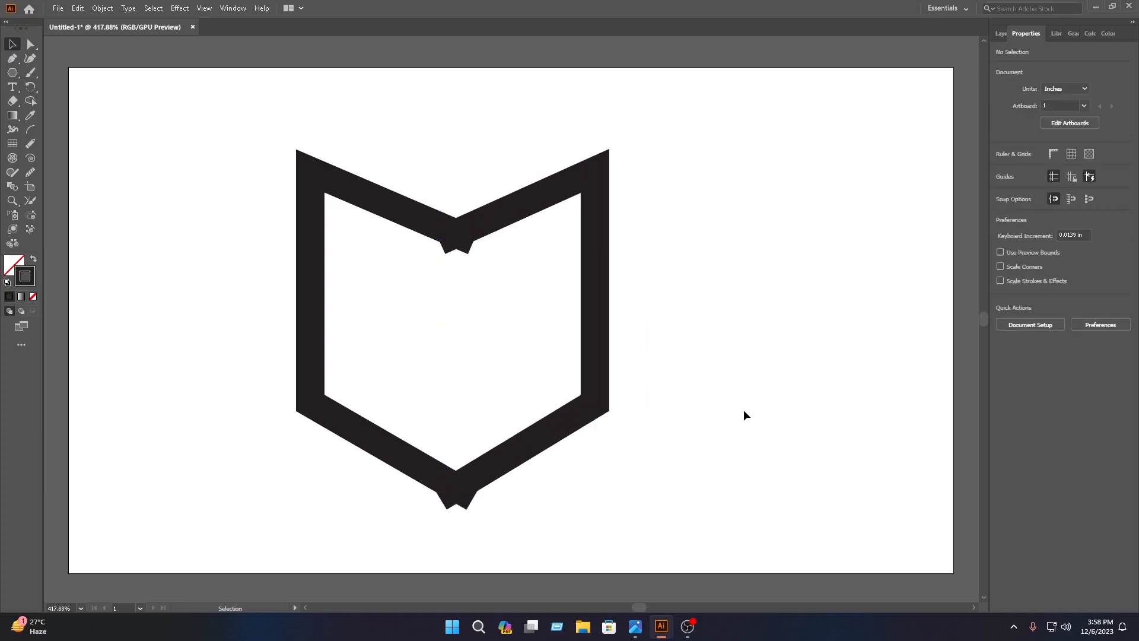
Select both halves of the book outline and move them together toward the upper middle of the artboard.
left_click_drag(693, 483, 335, 92)
left_click(543, 192)
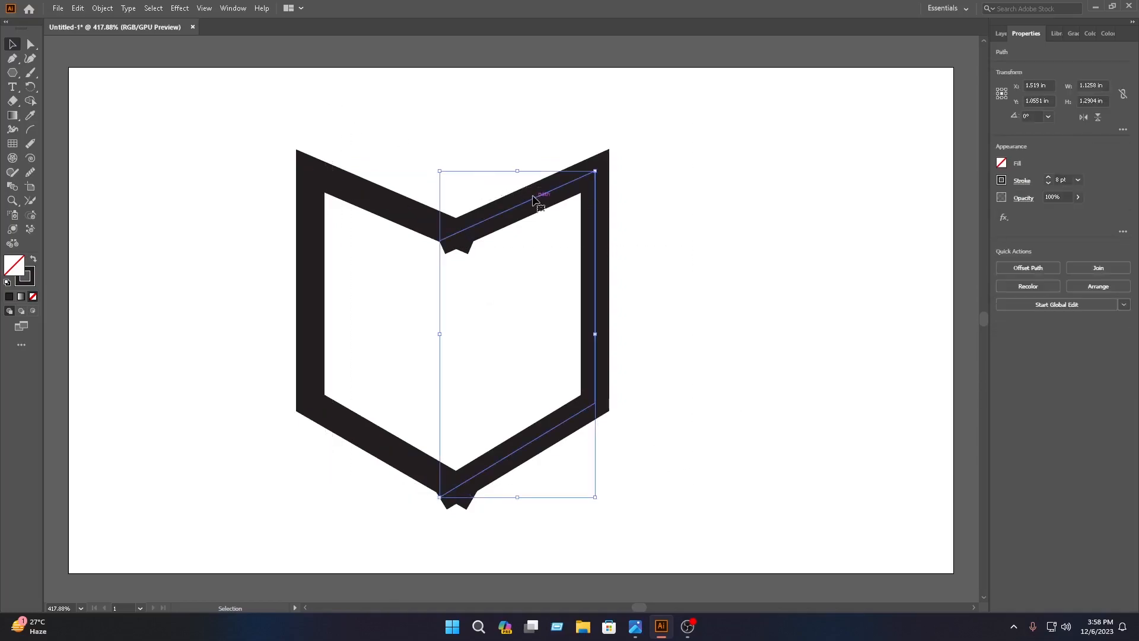
left_click_drag(770, 428, 323, 155)
left_click_drag(519, 205, 593, 166)
left_click(815, 162)
Draw a narrow closed spine with a pointed upper end between the outline's upper and lower centre joints using the Pen tool.
left_click(11, 58)
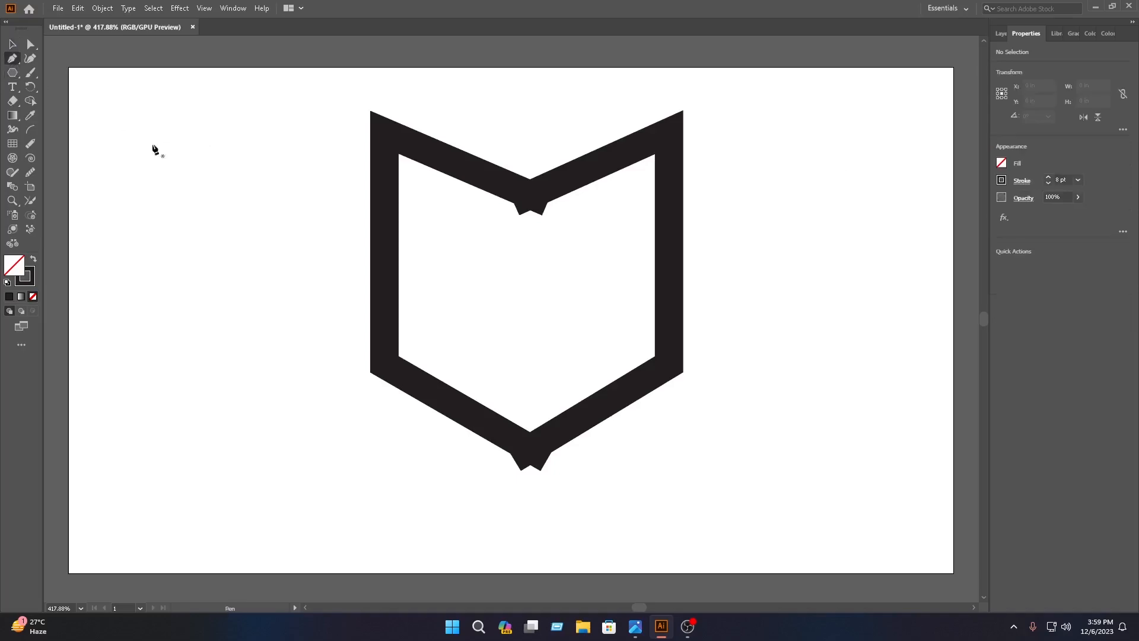
left_click(521, 214)
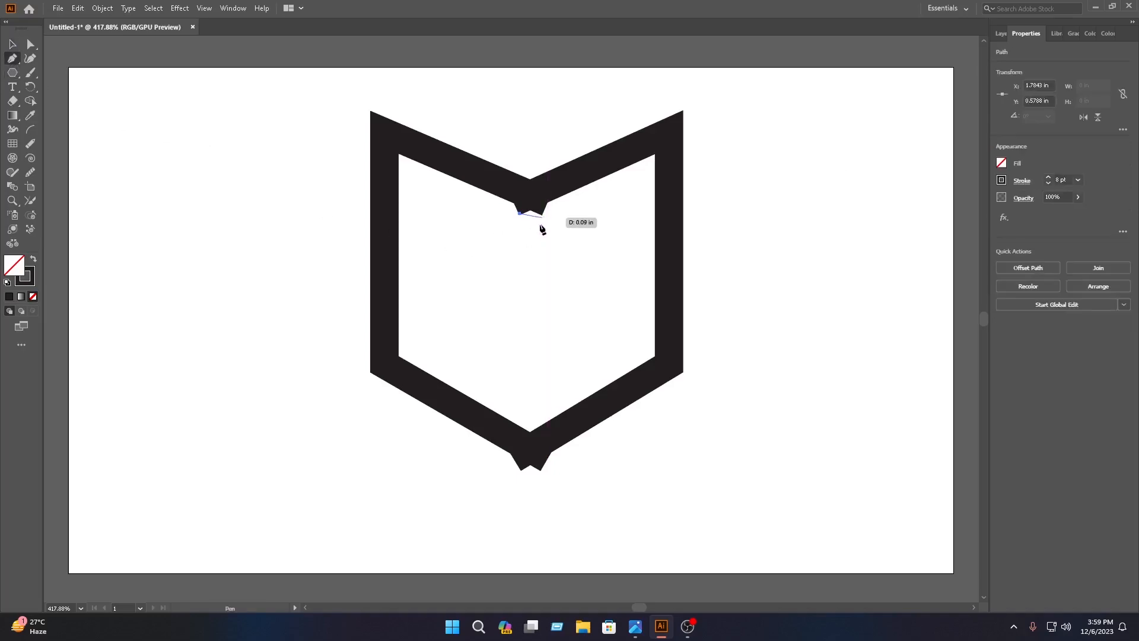
left_click(520, 469)
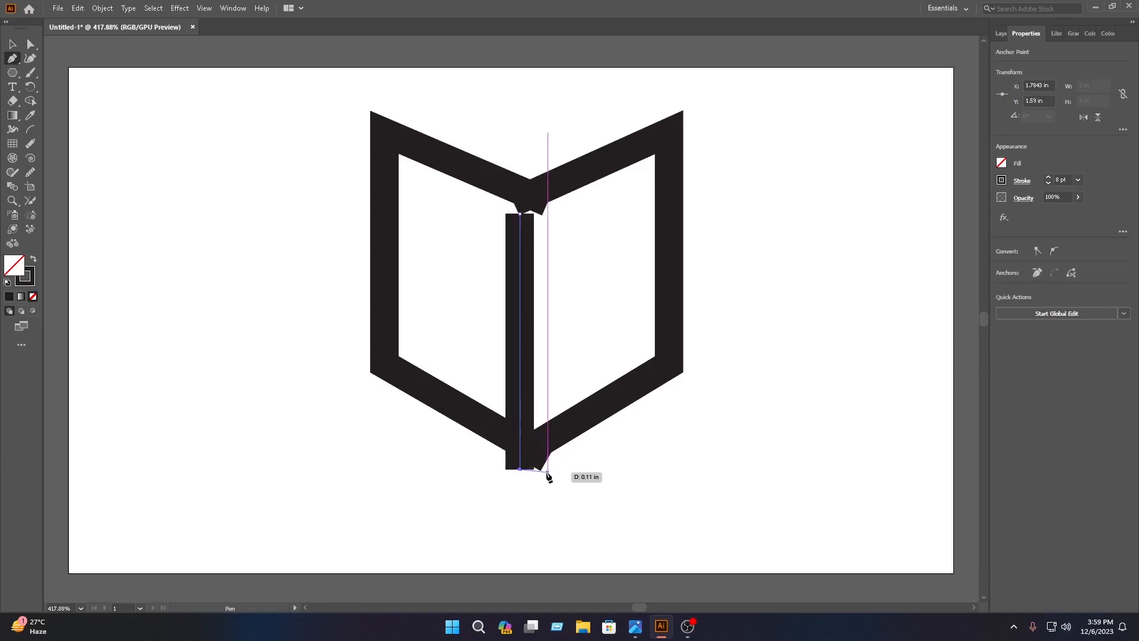
left_click(542, 469)
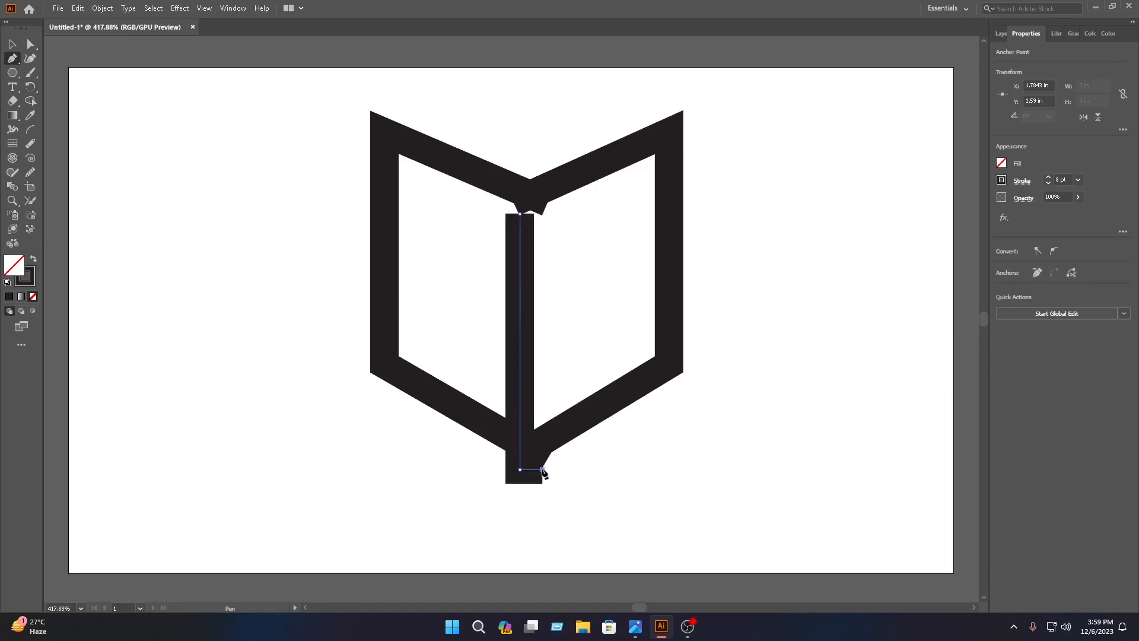
left_click(542, 213)
left_click(531, 204)
left_click(520, 213)
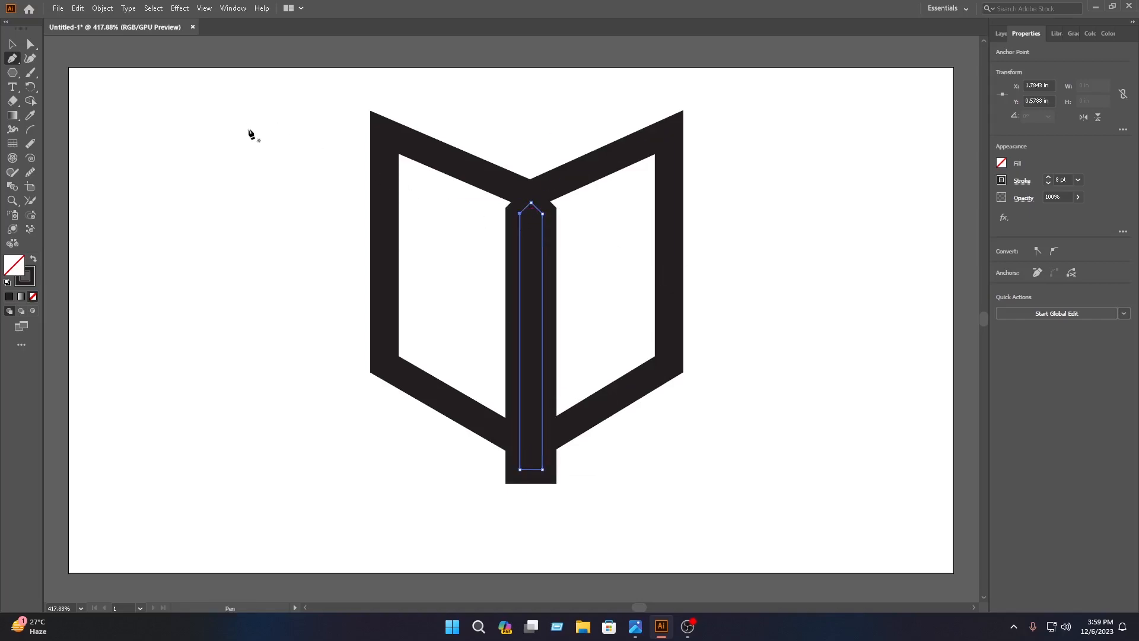
Fill the spine shape with red BF2121 and remove its stroke.
double_click(12, 268)
left_click(539, 270)
left_click(674, 238)
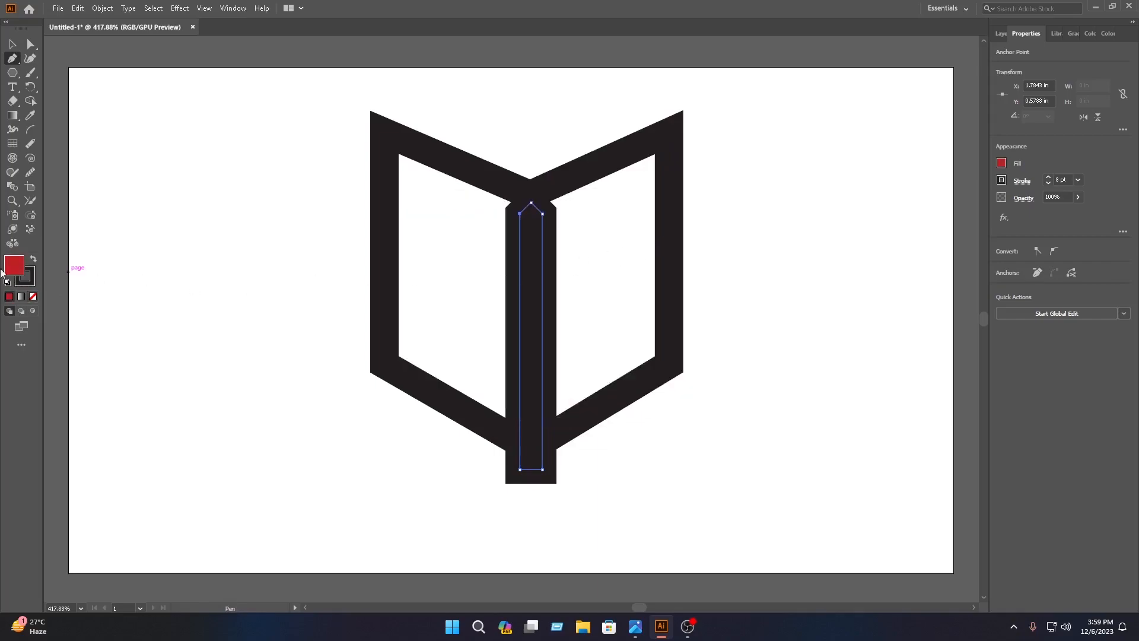
left_click(30, 282)
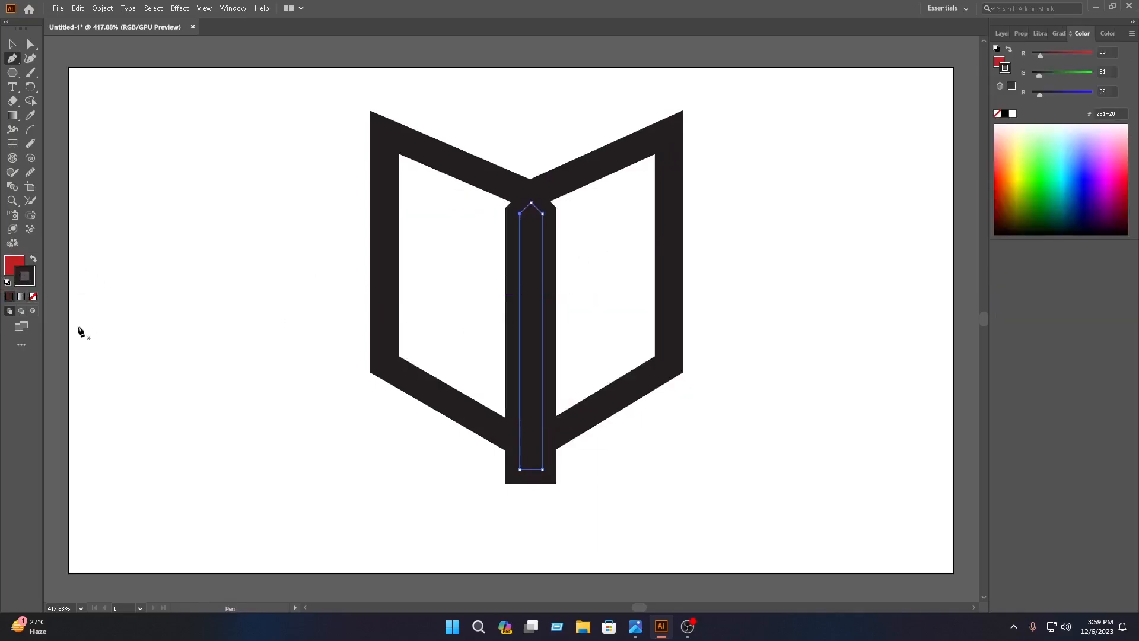
left_click(34, 297)
left_click(12, 43)
left_click(295, 206)
Send the red spine to the back, behind the black outline.
right_click(529, 373)
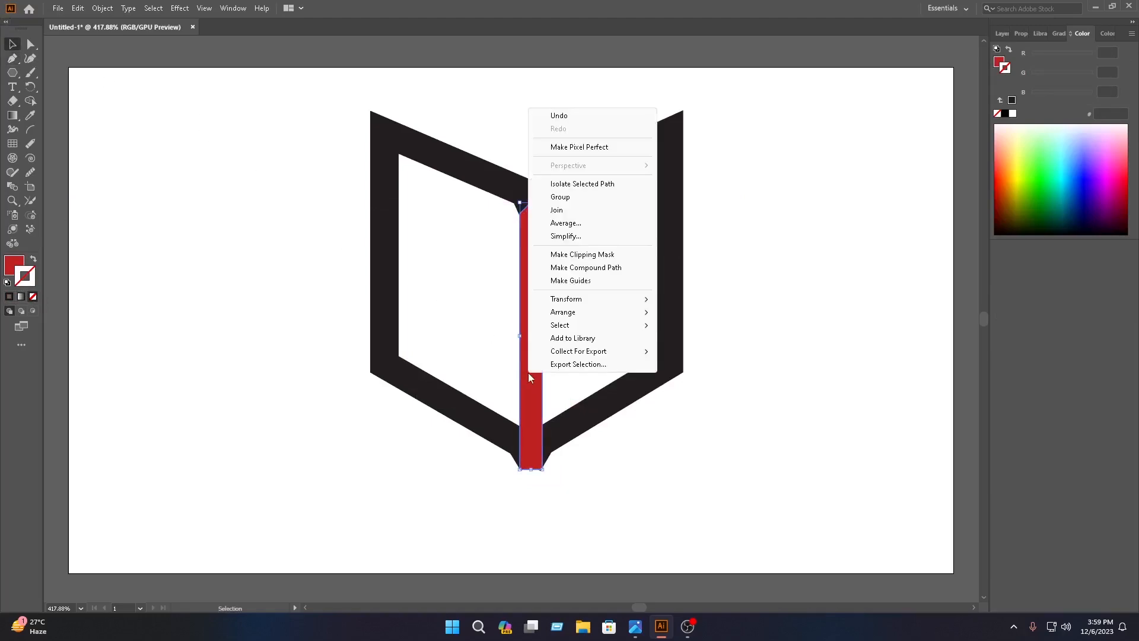
mouse_move(593, 312)
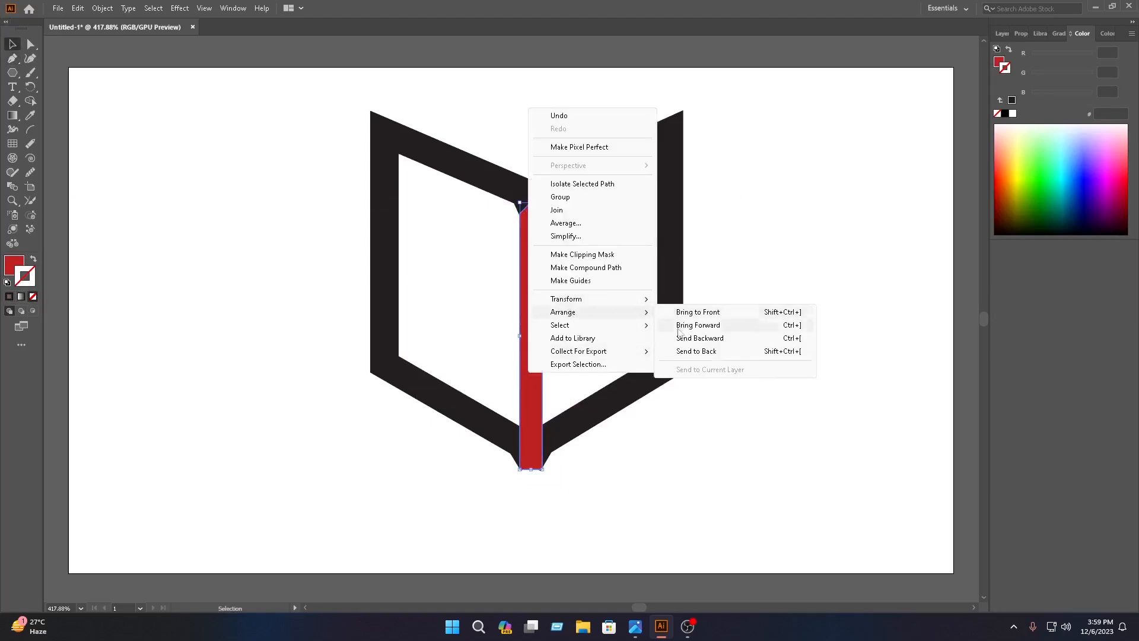
left_click(697, 351)
Remove the small red piece sticking out below the outline's lower joint with the Shape Builder tool.
left_click_drag(724, 538, 200, 89)
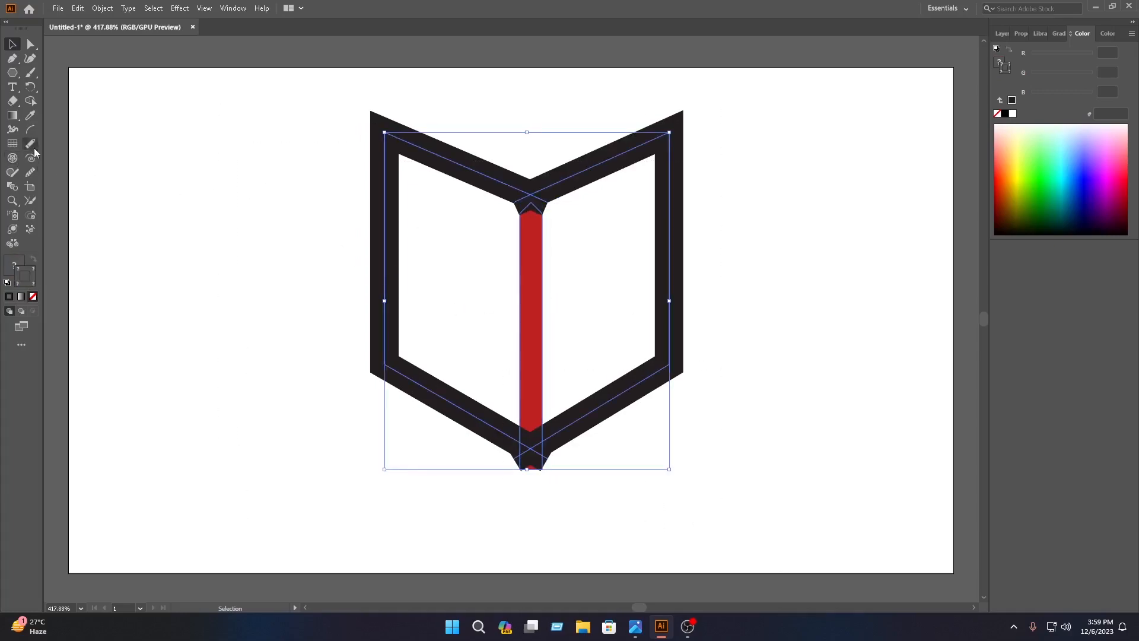
left_click(30, 100)
scroll(576, 458, "left", 2)
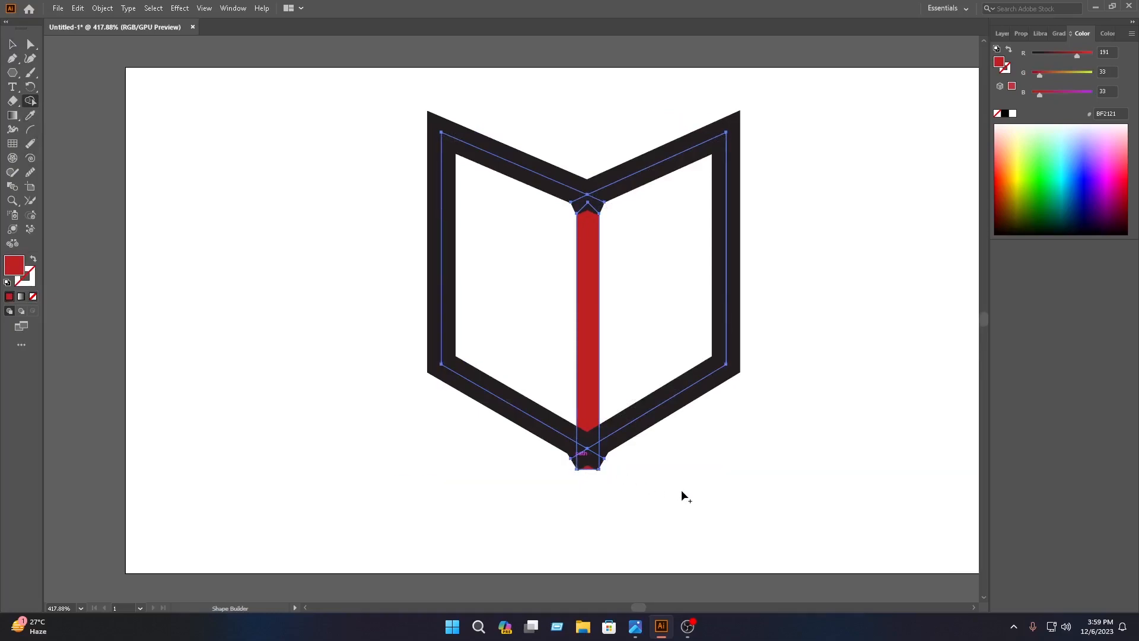
scroll(682, 493, "up", 5)
scroll(598, 463, "down", 3)
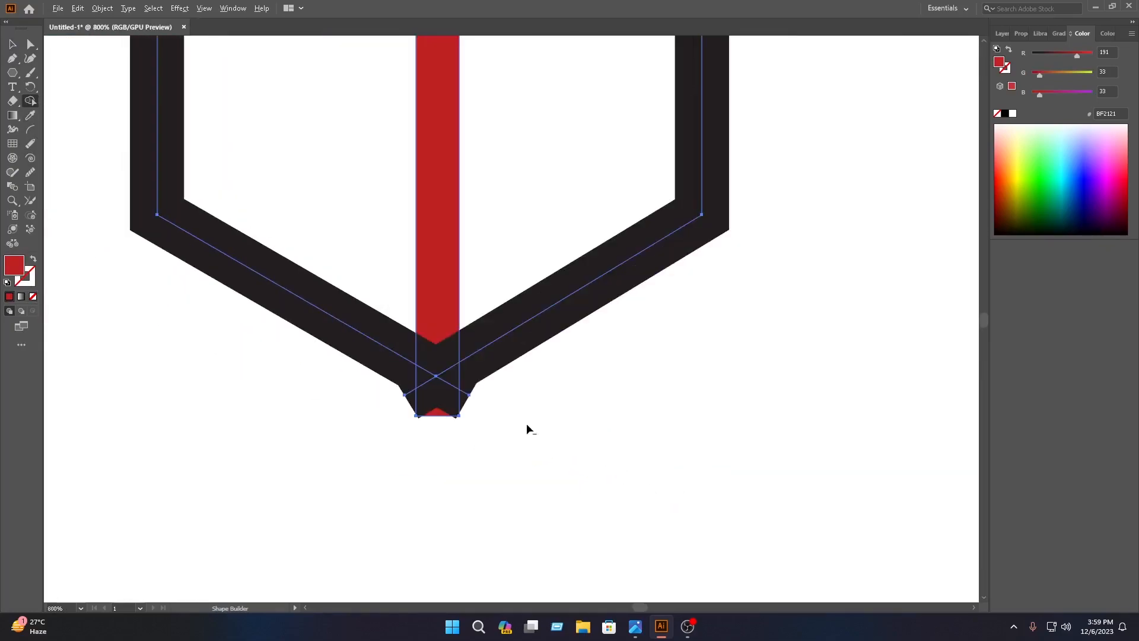
left_click(449, 413)
key("v")
left_click(621, 381)
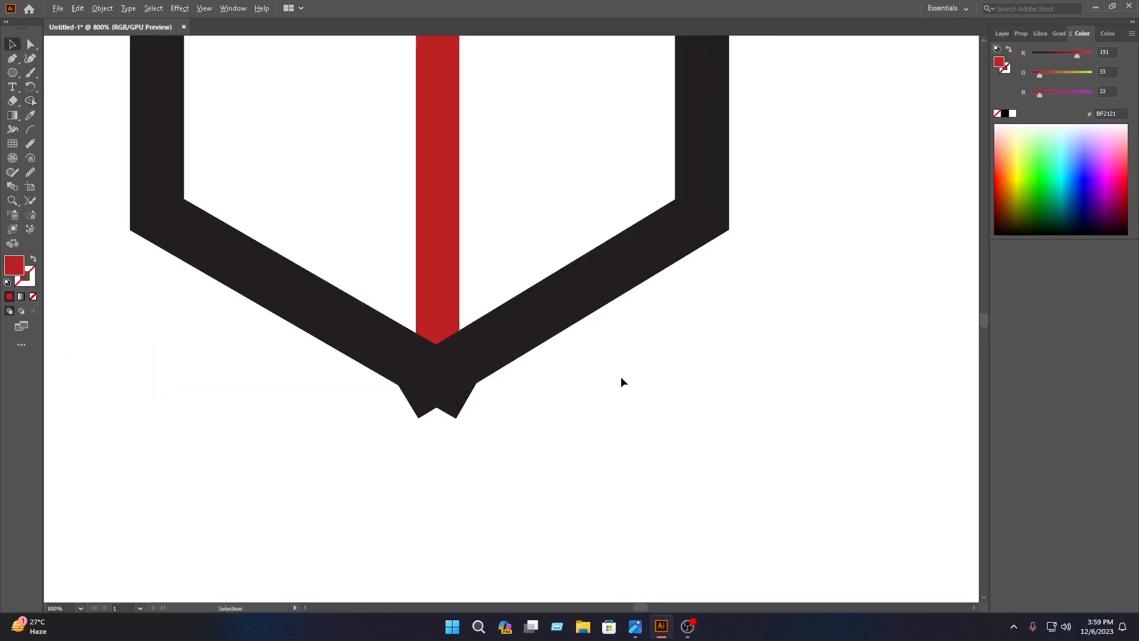
Select the whole book artwork and move it slightly down and to the left on the artboard.
scroll(621, 375, "down", 5)
scroll(623, 375, "up", 3)
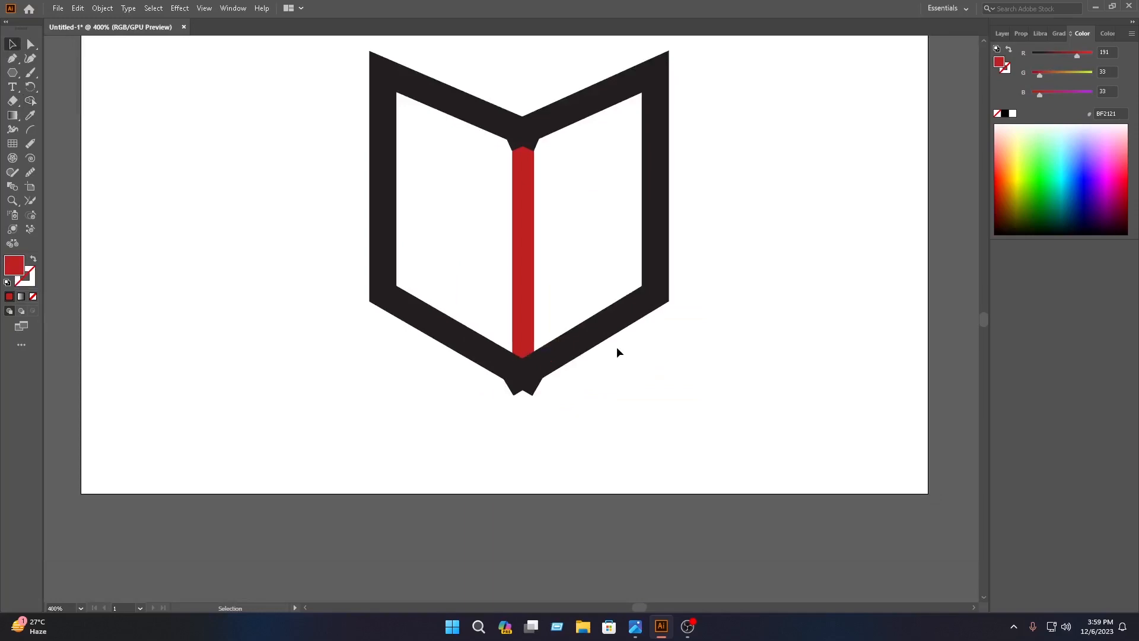
left_click_drag(717, 413, 357, 61)
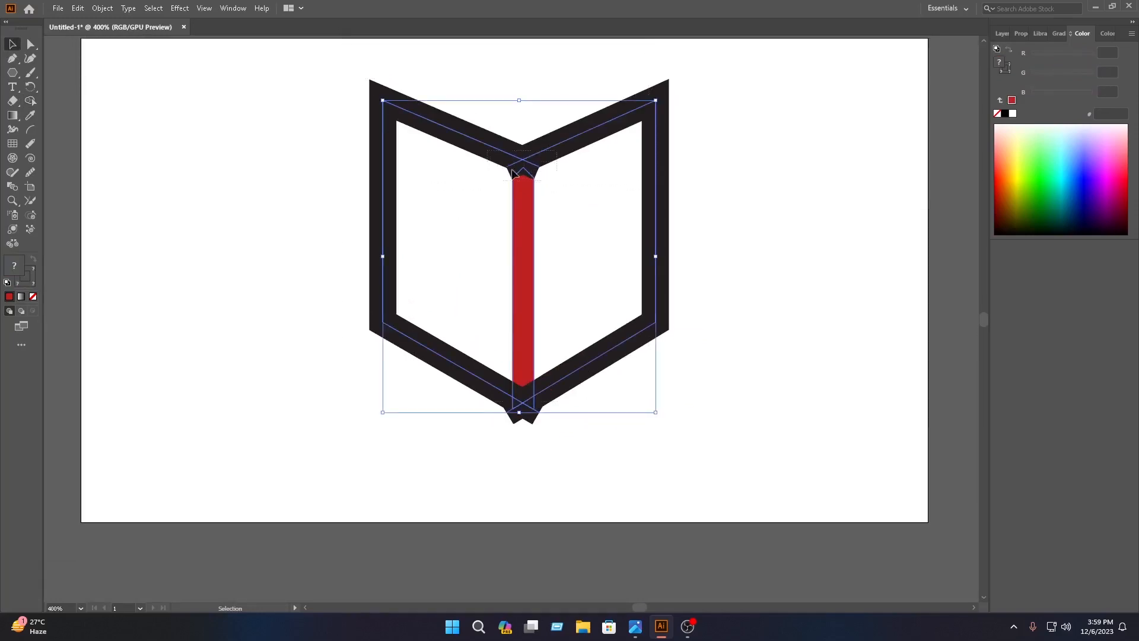
left_click_drag(503, 173, 477, 188)
left_click(650, 184)
left_click(623, 181)
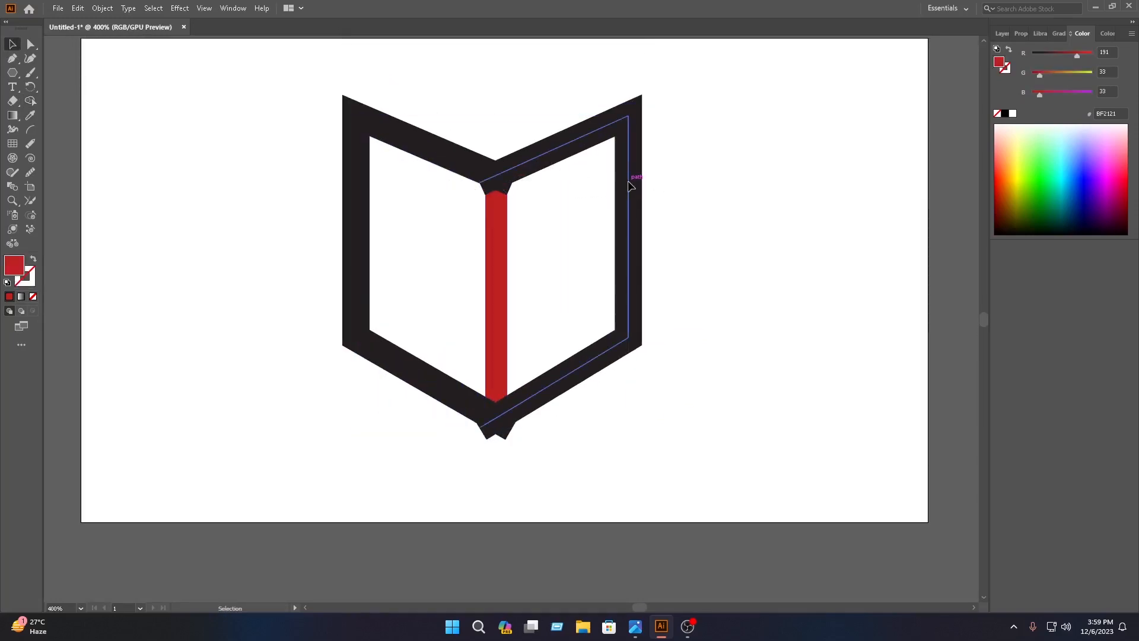
left_click(12, 116)
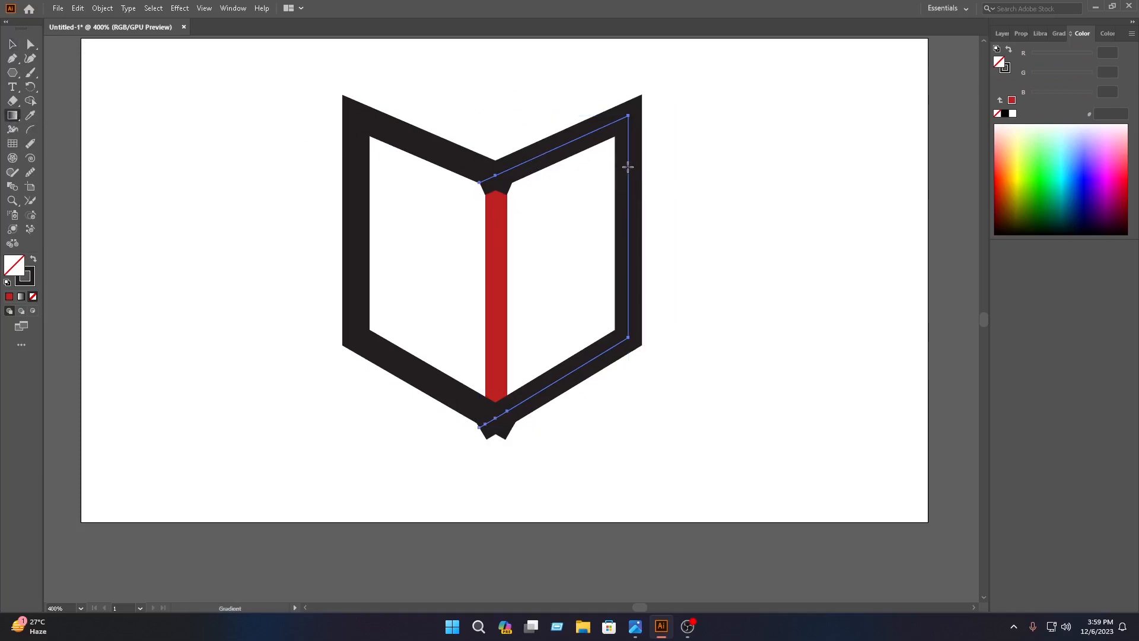
left_click(12, 44)
left_click(249, 99)
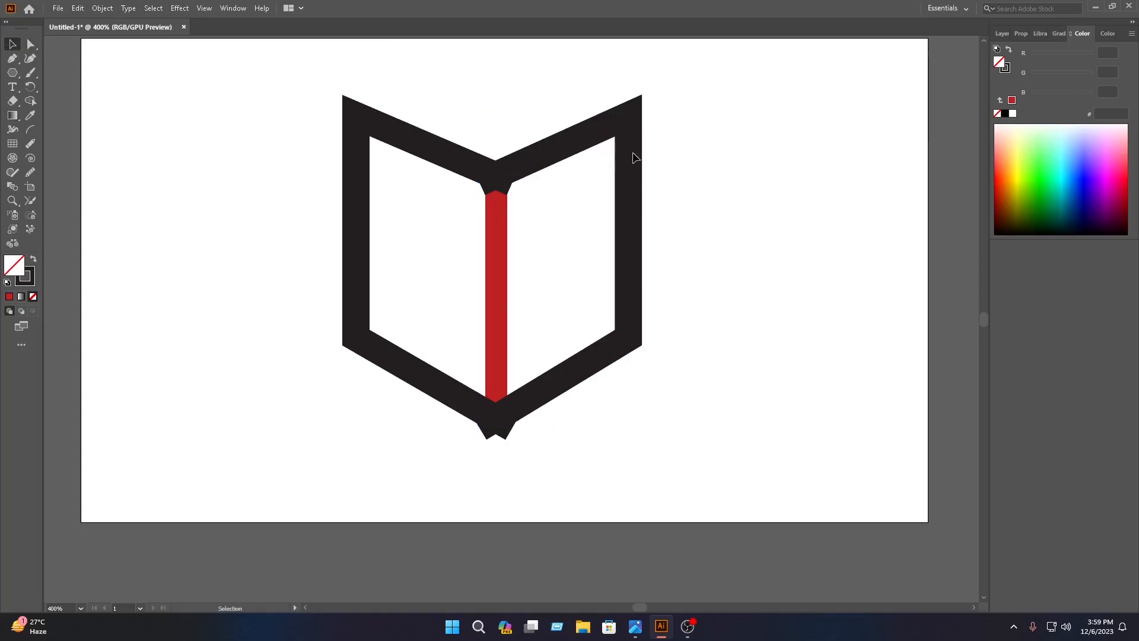
Recolour the stroke of the book outline's right half with a mid-grey swatch.
left_click(627, 153)
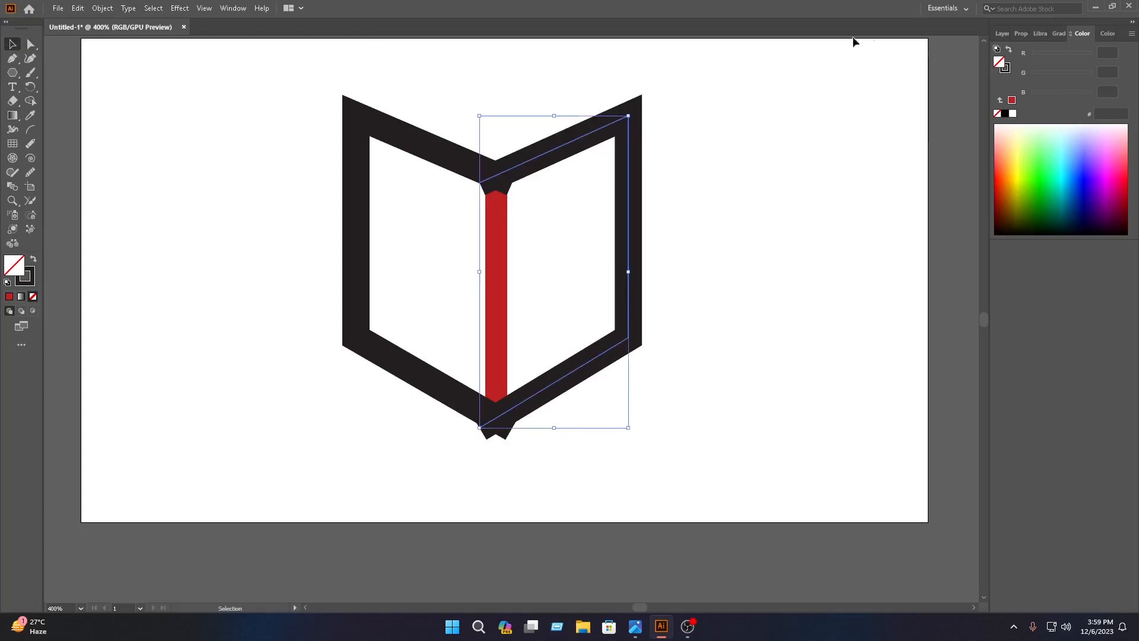
left_click(1020, 33)
left_click(1001, 184)
left_click(1001, 184)
left_click(1001, 182)
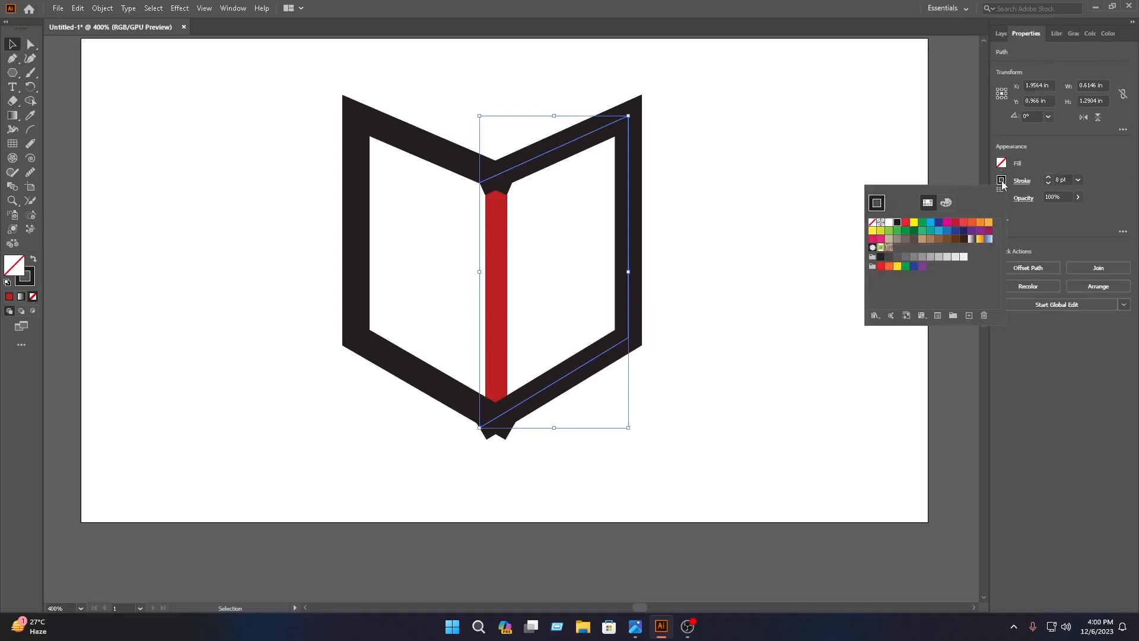
left_click(955, 257)
left_click(930, 256)
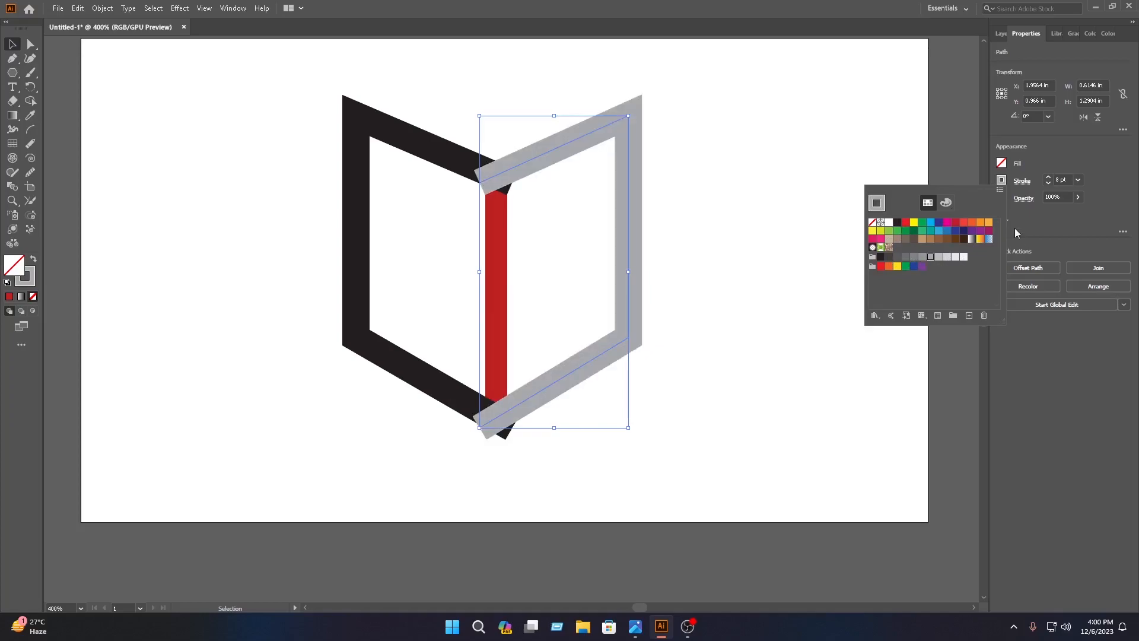
Send the grey right half of the outline to the back, behind the spine and the black half.
right_click(596, 90)
left_click(605, 399)
left_click(594, 355)
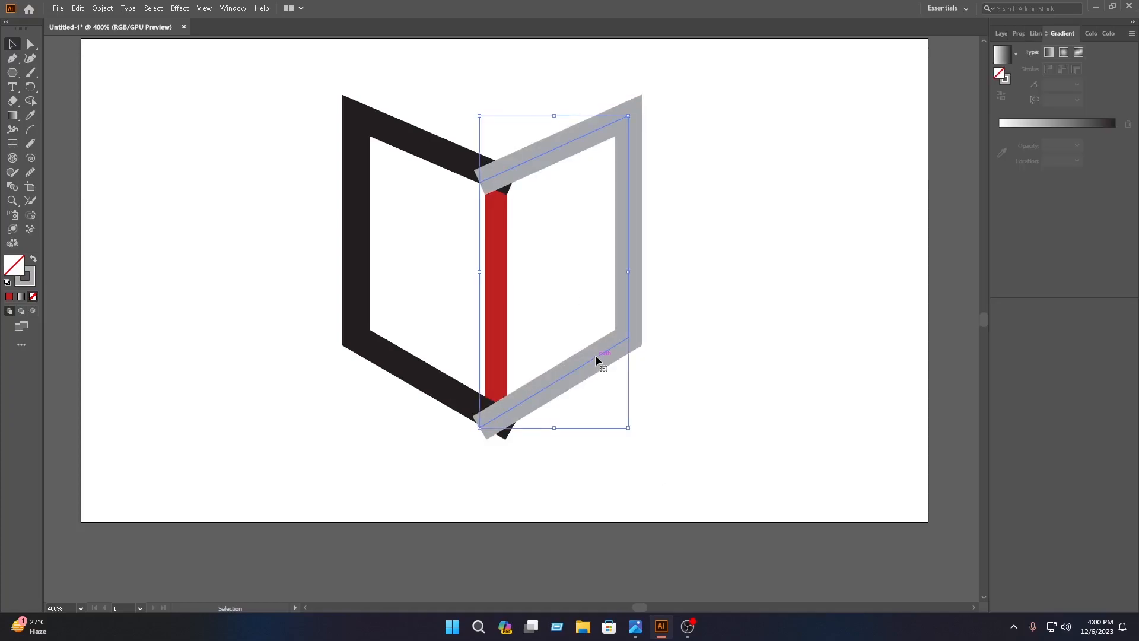
right_click(595, 355)
mouse_move(646, 300)
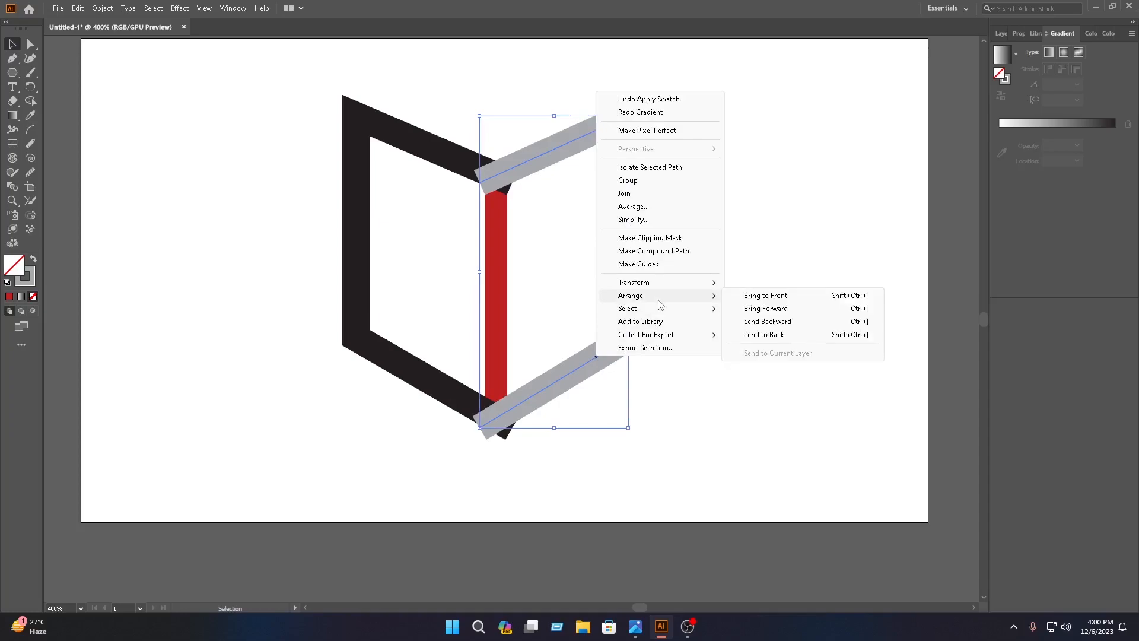
left_click(770, 334)
left_click(769, 330)
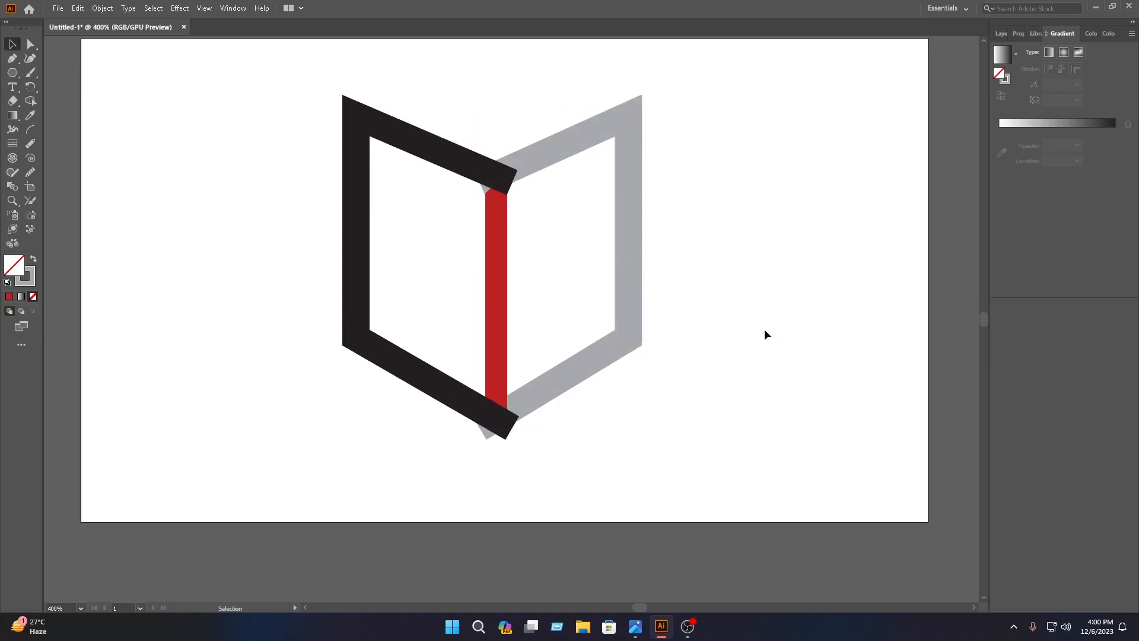
Select the black left half of the outline and nudge it slightly down.
left_click_drag(674, 501, 327, 78)
left_click(618, 423)
left_click(507, 426)
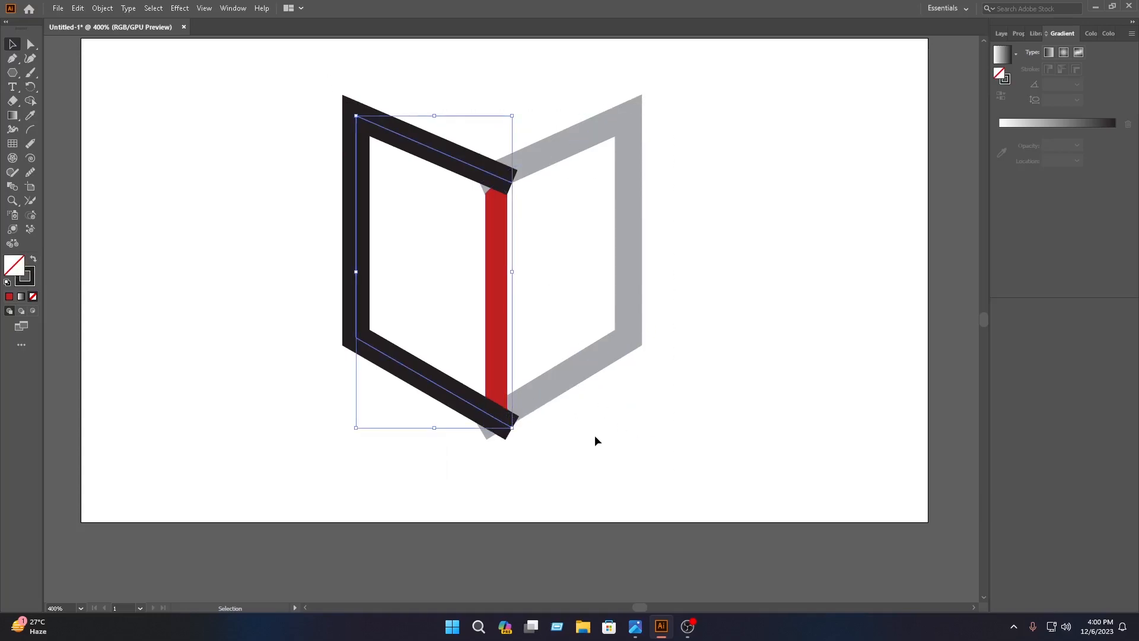
key("Down")
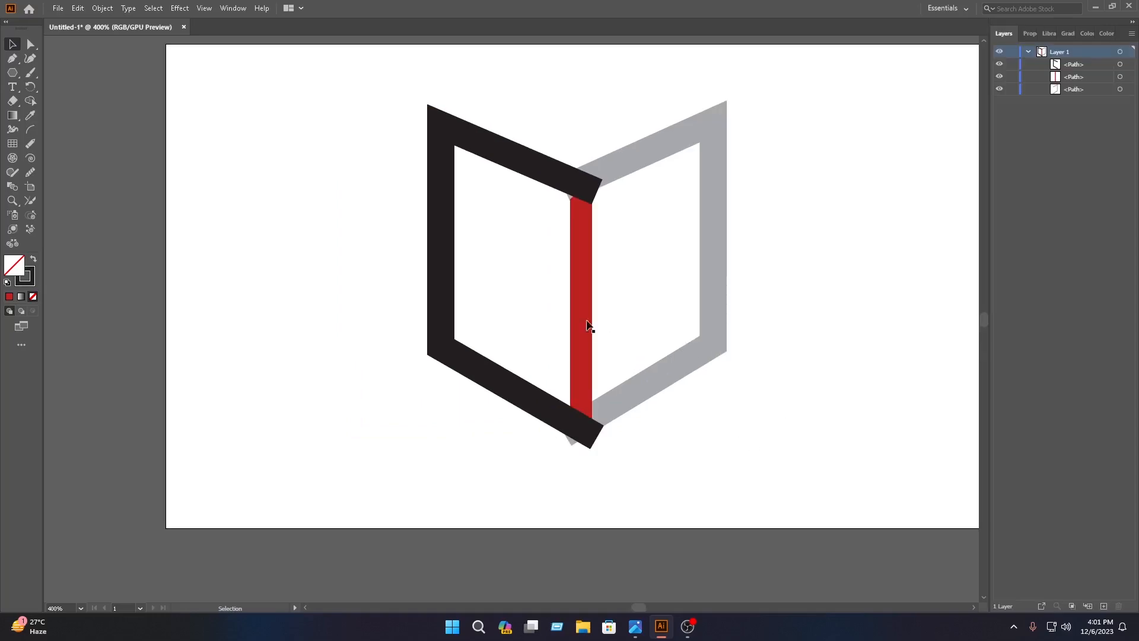
Hide the red spine and merge both halves of the outline into one shape with the Shape Builder tool.
left_click(581, 323)
left_click(1000, 76)
left_click_drag(681, 507, 458, 96)
left_click(27, 104)
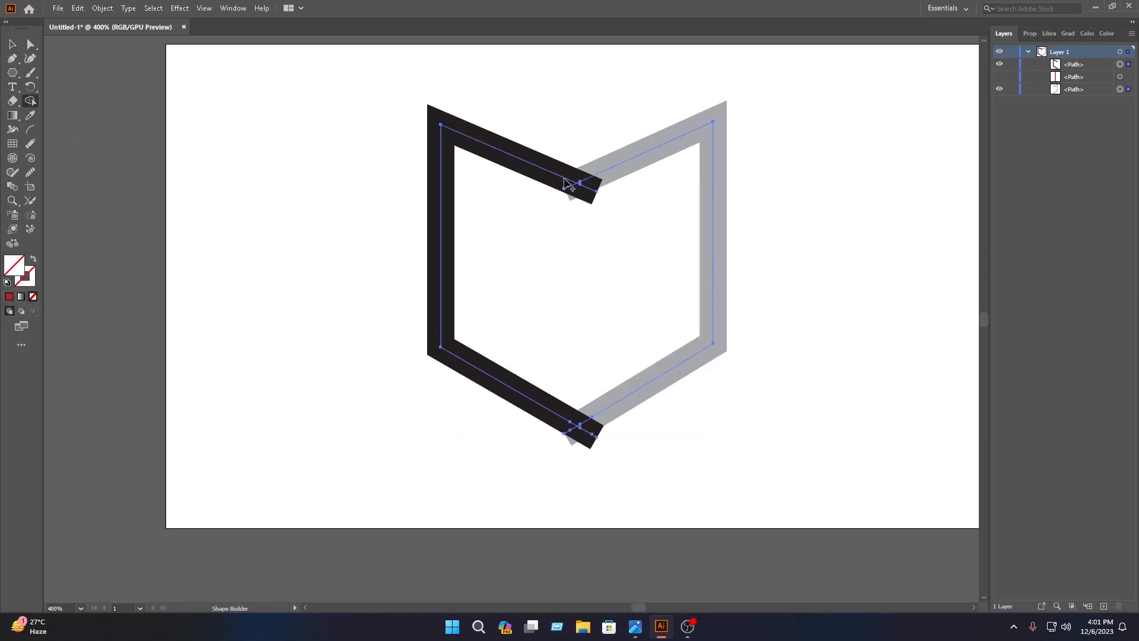
left_click(585, 249)
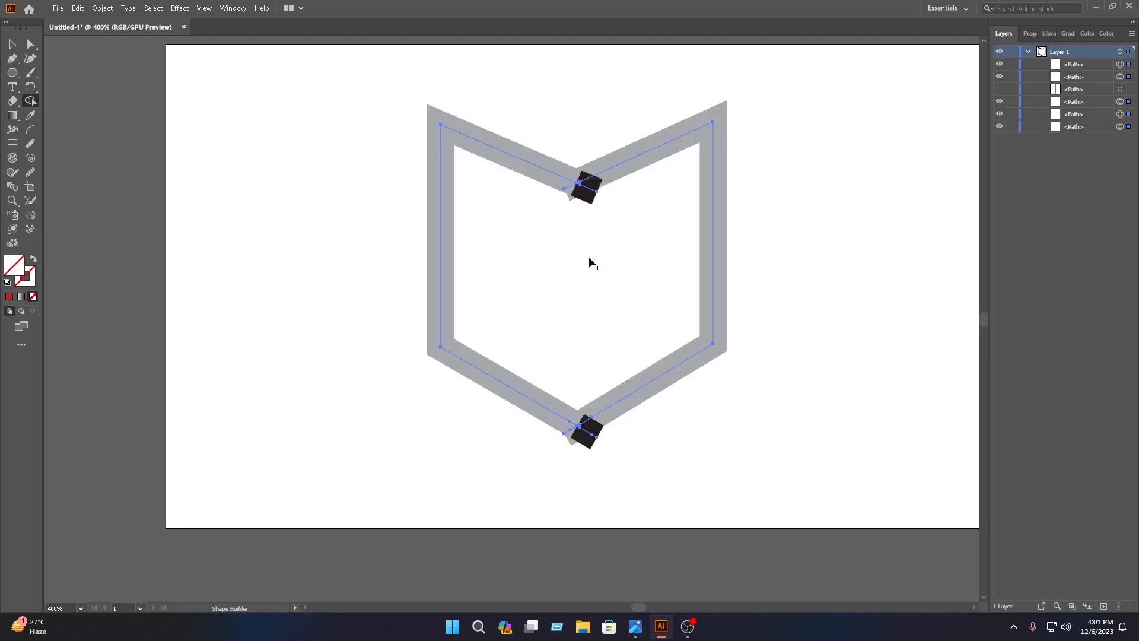
Delete the leftover black pieces at the outline's upper and lower joints.
left_click(12, 45)
left_click(874, 307)
left_click(582, 188)
key("Delete")
left_click(587, 422)
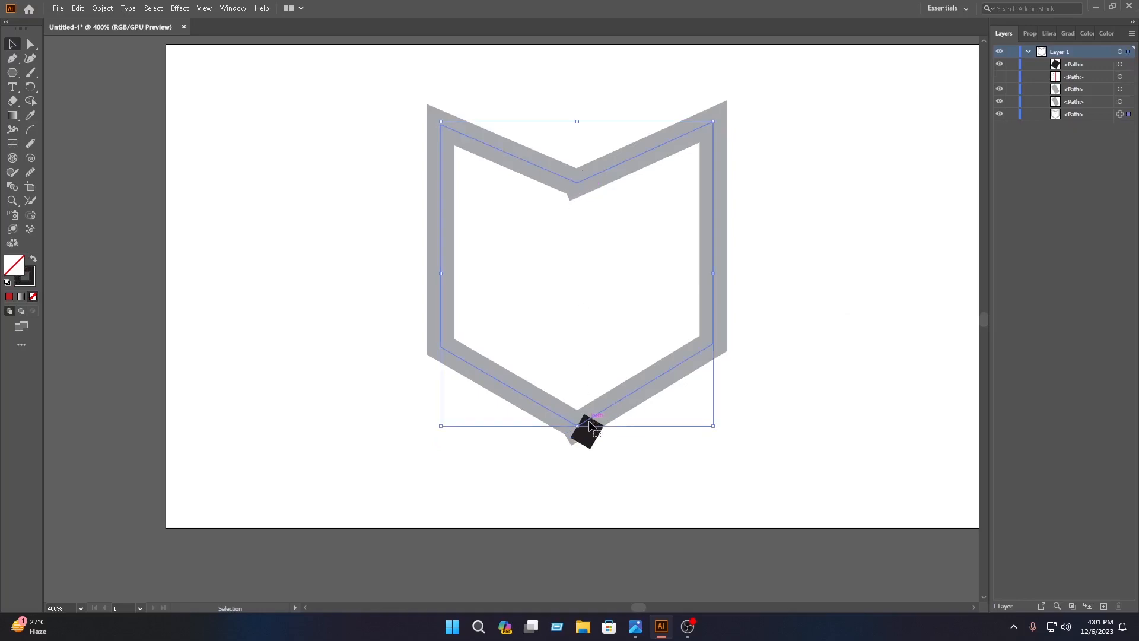
left_click(650, 483)
left_click(595, 438)
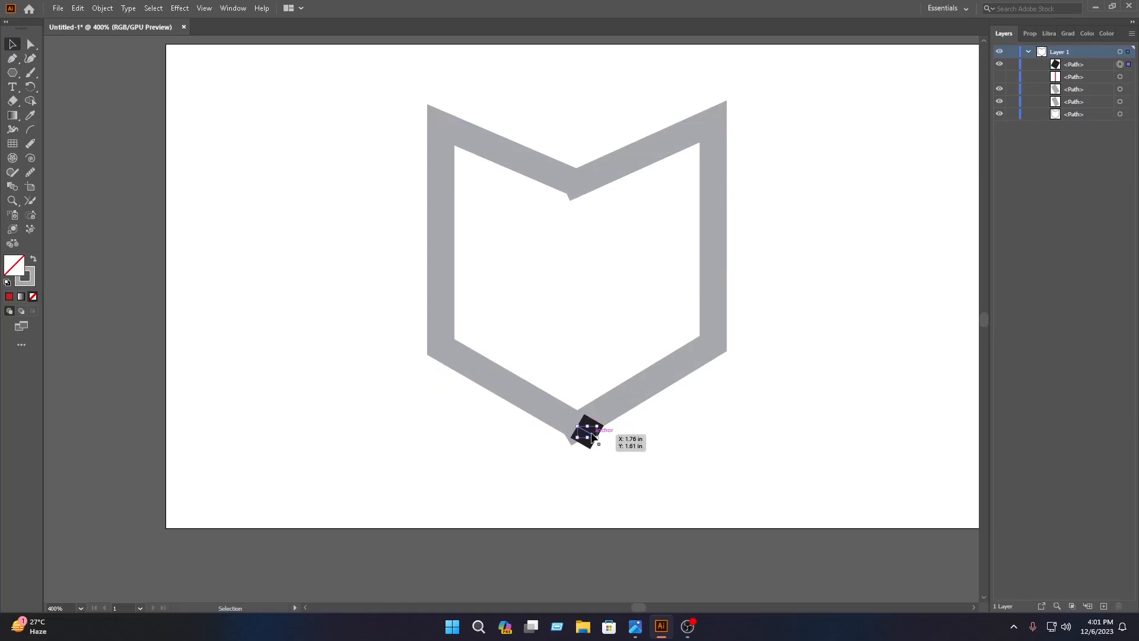
key("Delete")
Isolate the merged grey outline, move it well away from its small leftover pieces, and leave isolation mode.
double_click(638, 156)
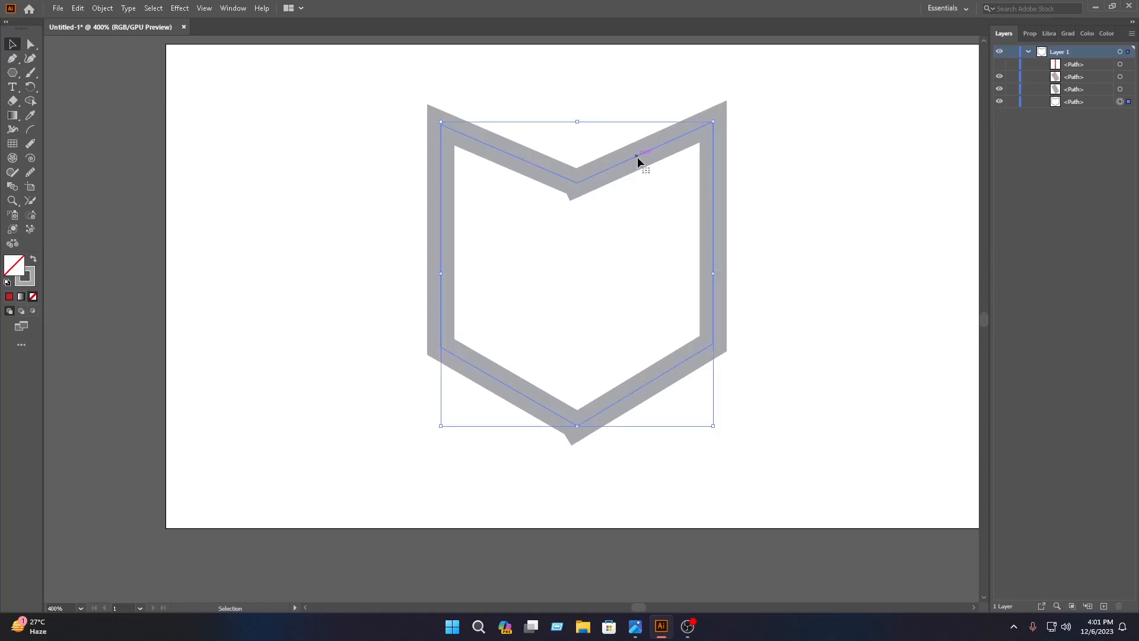
left_click_drag(636, 155, 304, 213)
left_click_drag(569, 133, 570, 465)
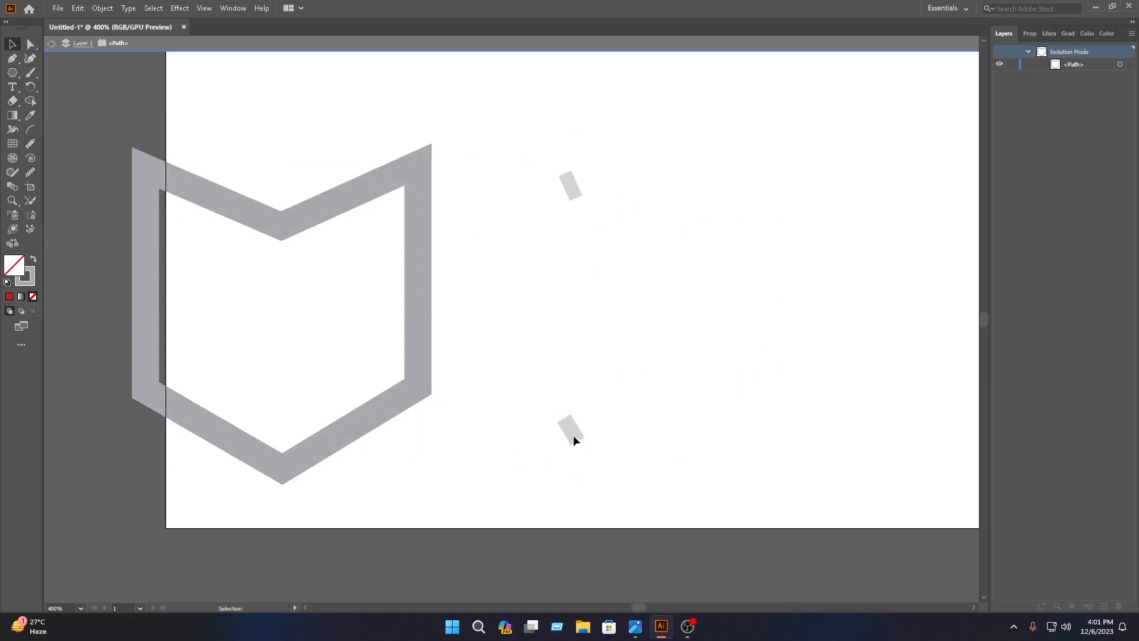
left_click(901, 46)
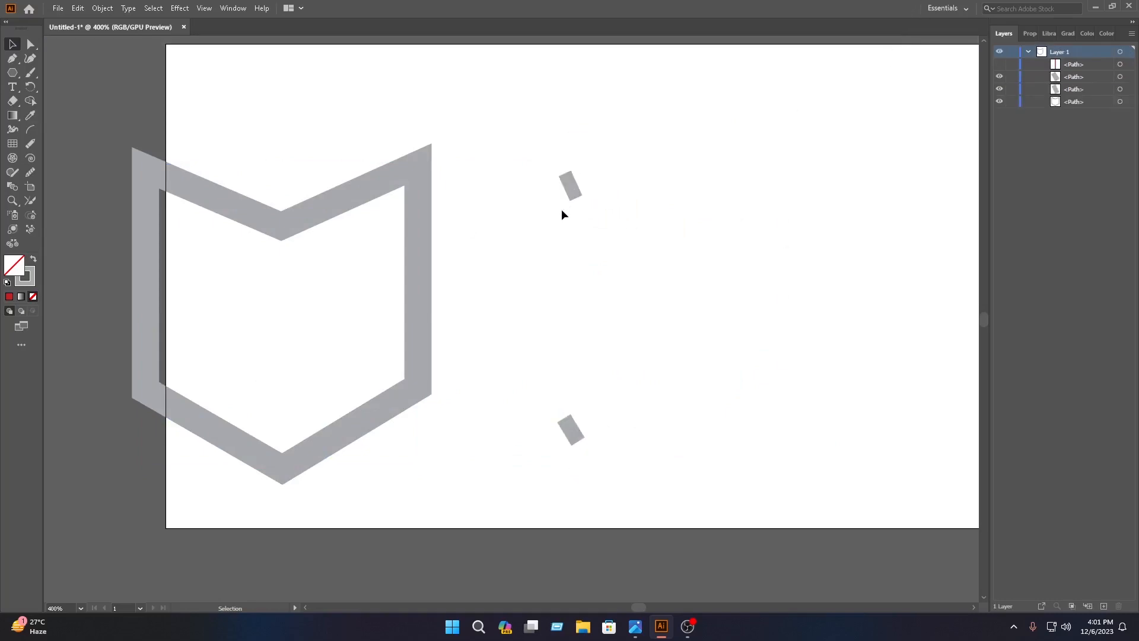
Delete the two small grey leftover pieces separated from the outline's joints.
left_click_drag(581, 191, 665, 231)
key("Delete")
left_click(572, 428)
key("Delete")
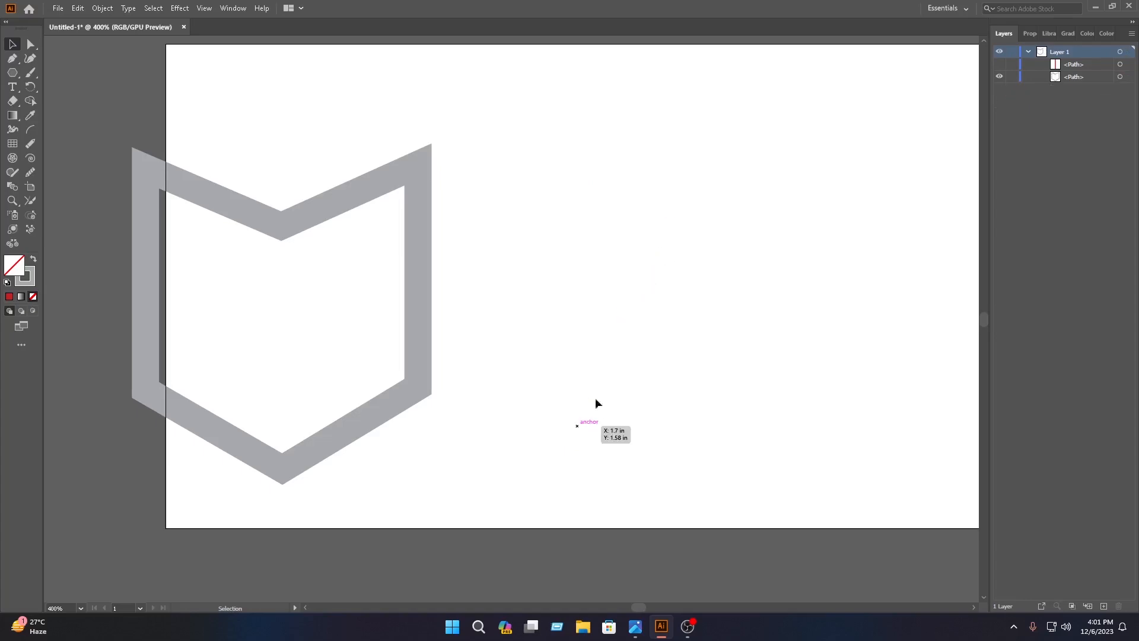
Move the outline back to the middle of the artboard, then show the red spine and line it up with the joints.
left_click_drag(339, 201, 642, 162)
left_click(807, 142)
left_click(1000, 64)
left_click_drag(590, 283, 592, 282)
left_click(781, 277)
Place the red spine below the grey outline in the layer stacking order.
left_click(592, 309)
left_click_drag(1072, 67, 1067, 81)
left_click(791, 267)
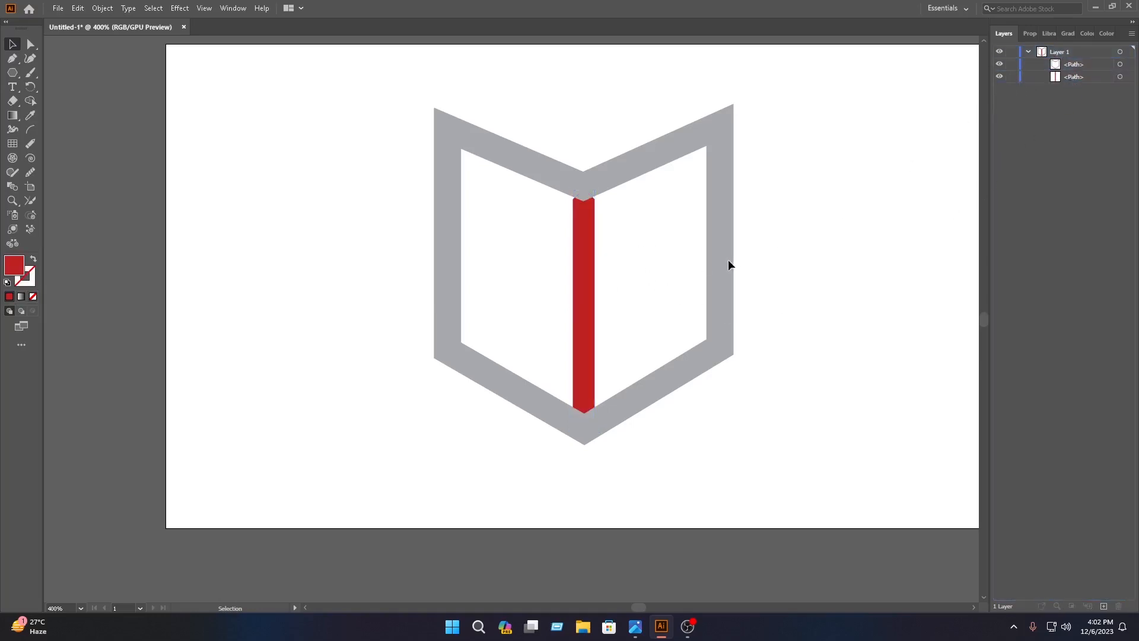
Nudge the grey outline slightly down over the red spine.
left_click(1080, 63)
left_click(658, 151)
key("Down")
left_click(806, 166)
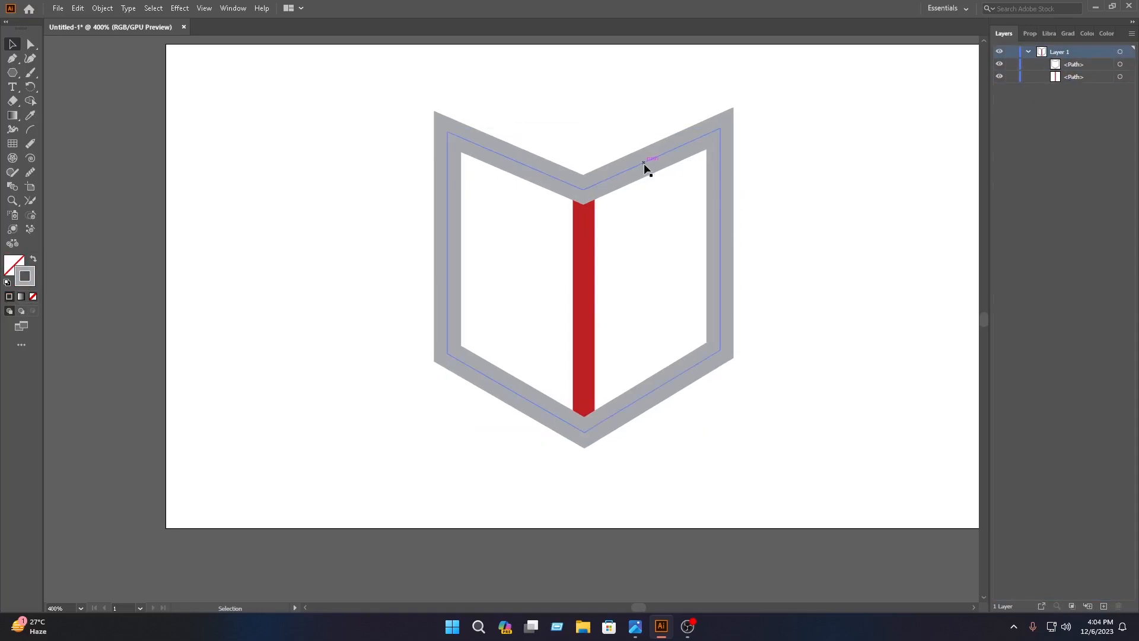
Apply a linear white-to-black gradient to the outline's stroke.
left_click(643, 168)
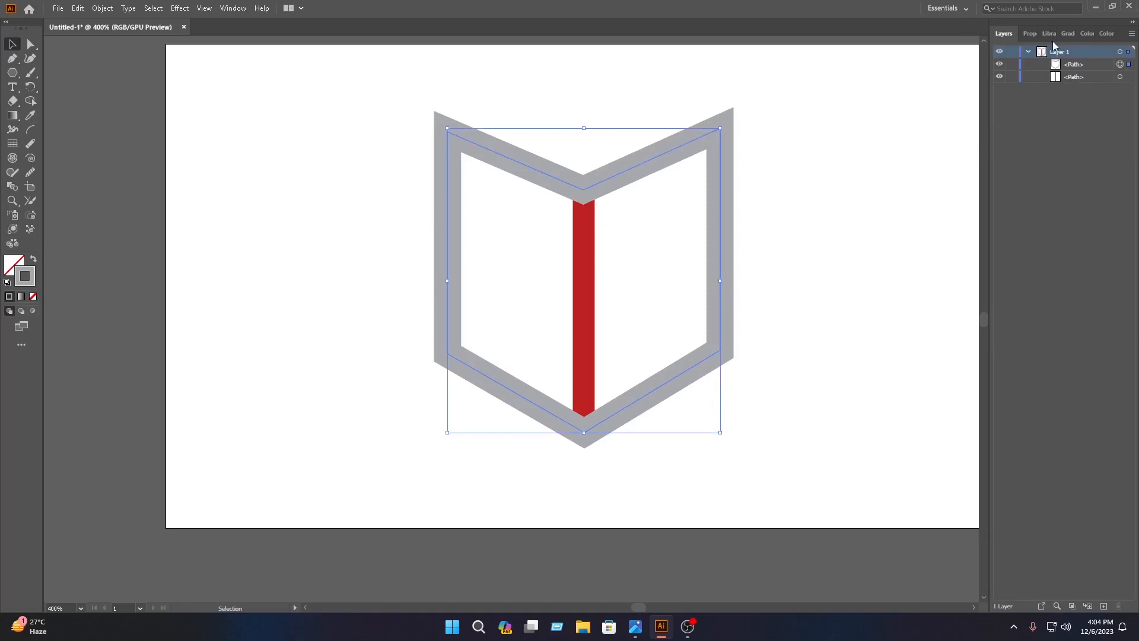
left_click(1069, 33)
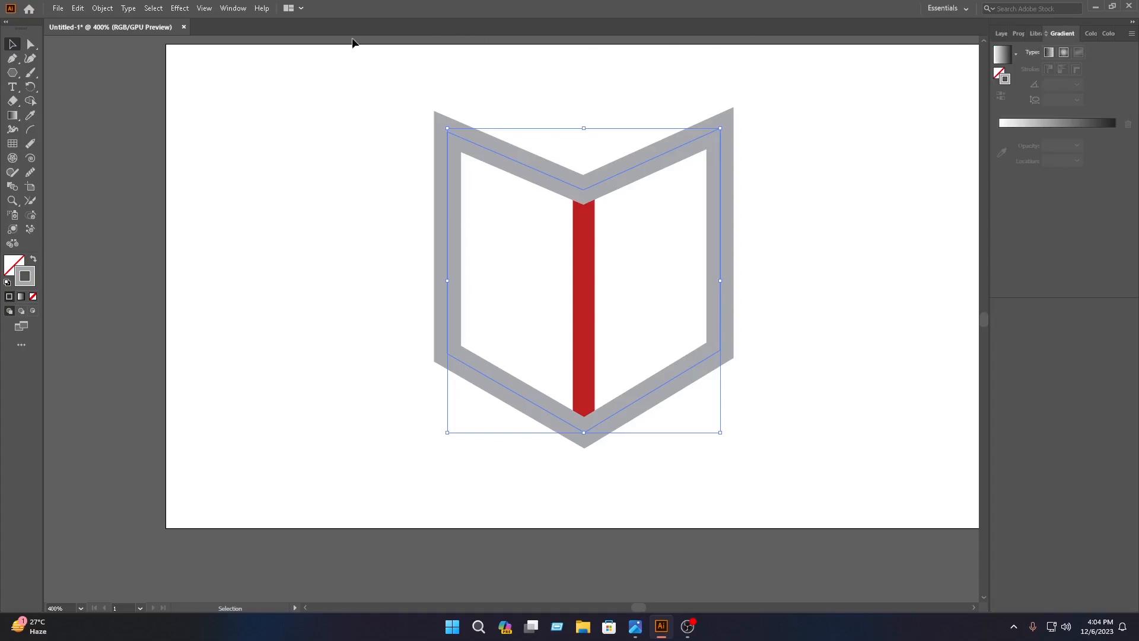
left_click(226, 10)
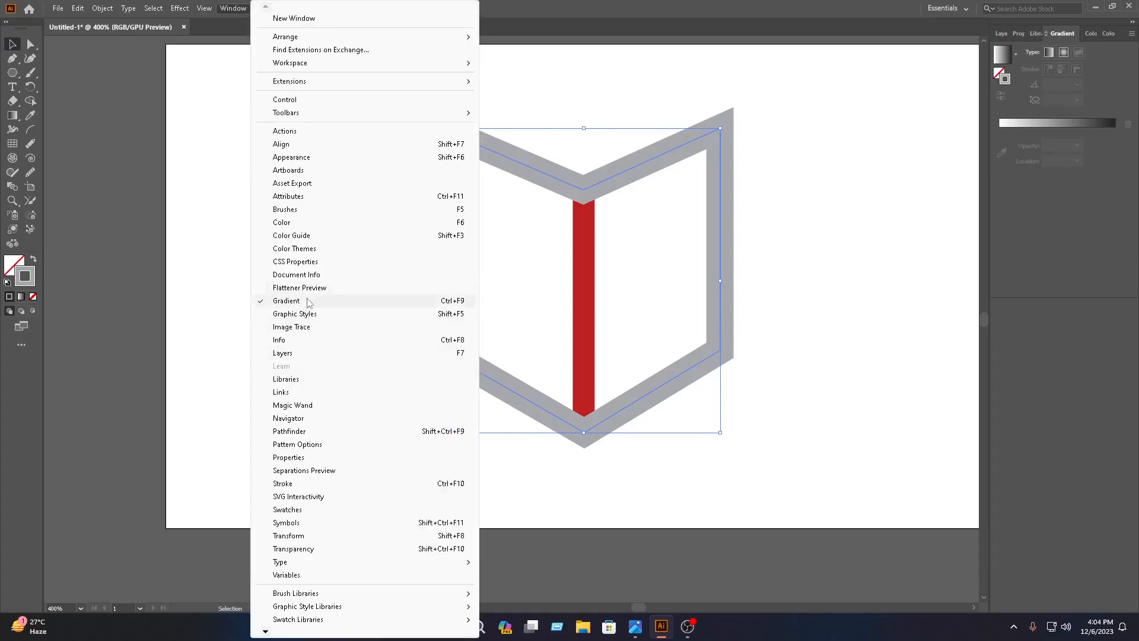
left_click(1047, 178)
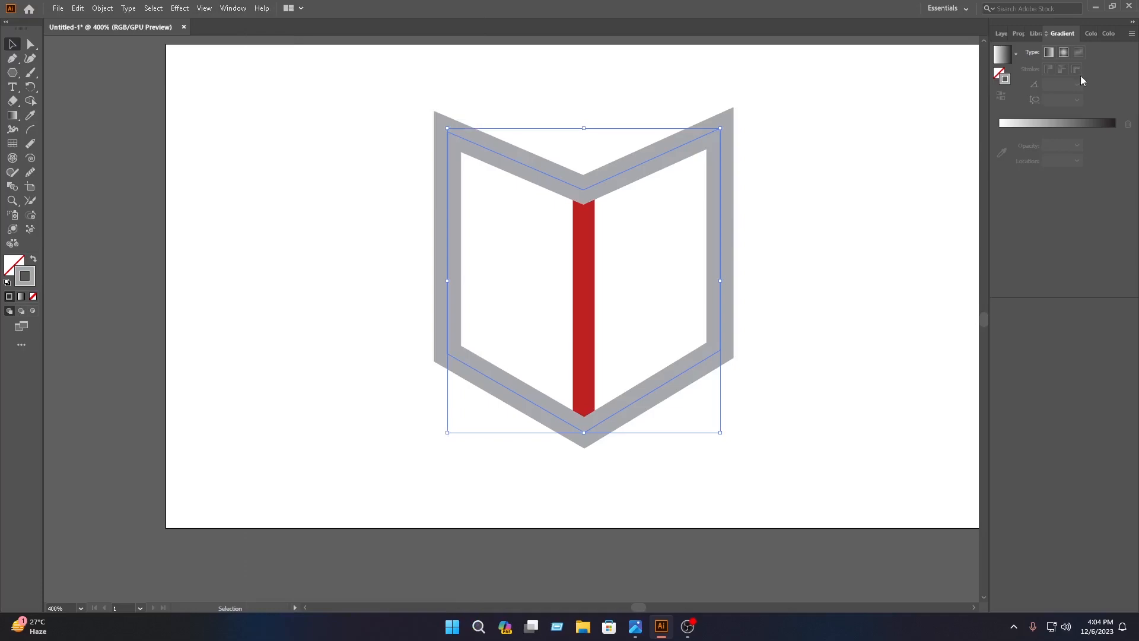
left_click(1009, 127)
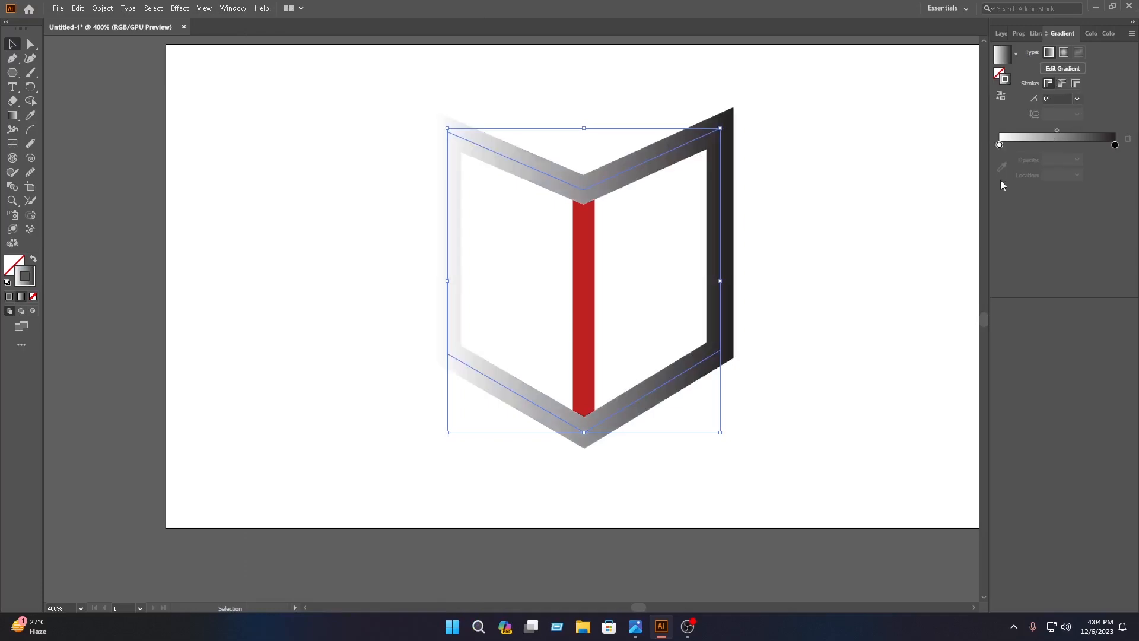
Set the stroke gradient's end stop at 100% to a fully saturated bright red.
left_click(1114, 145)
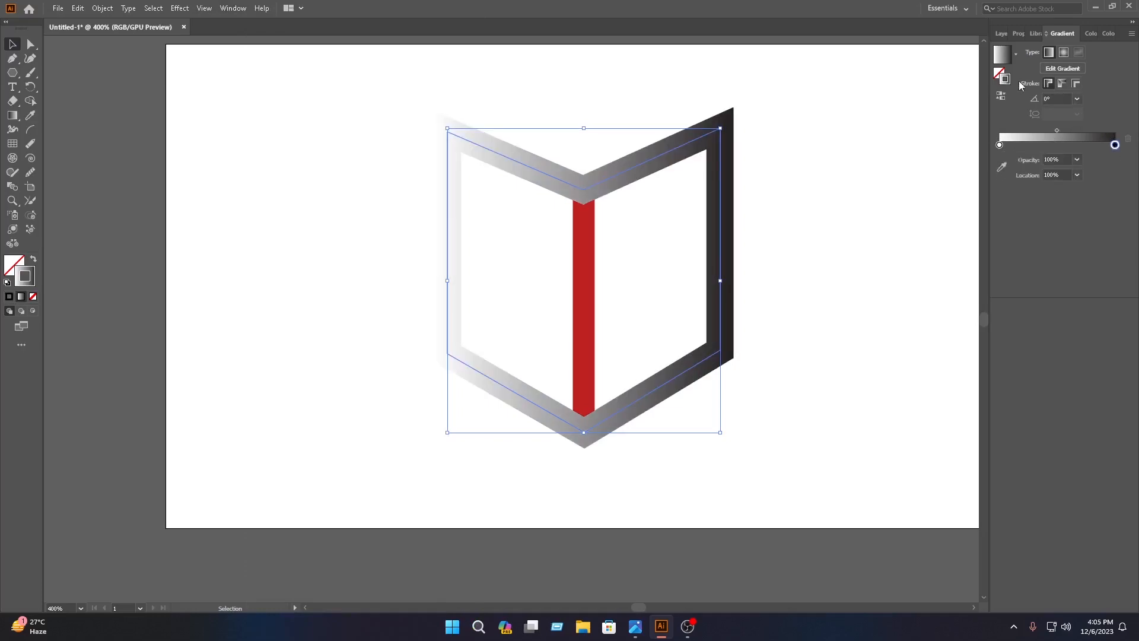
double_click(1002, 82)
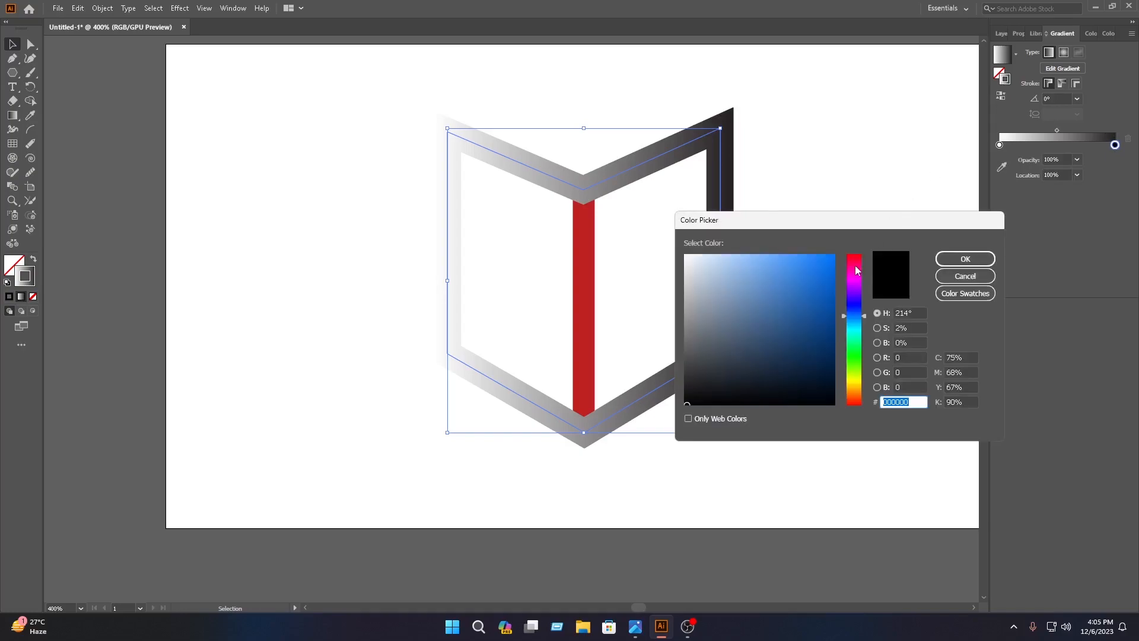
left_click(854, 254)
left_click(833, 257)
left_click(965, 259)
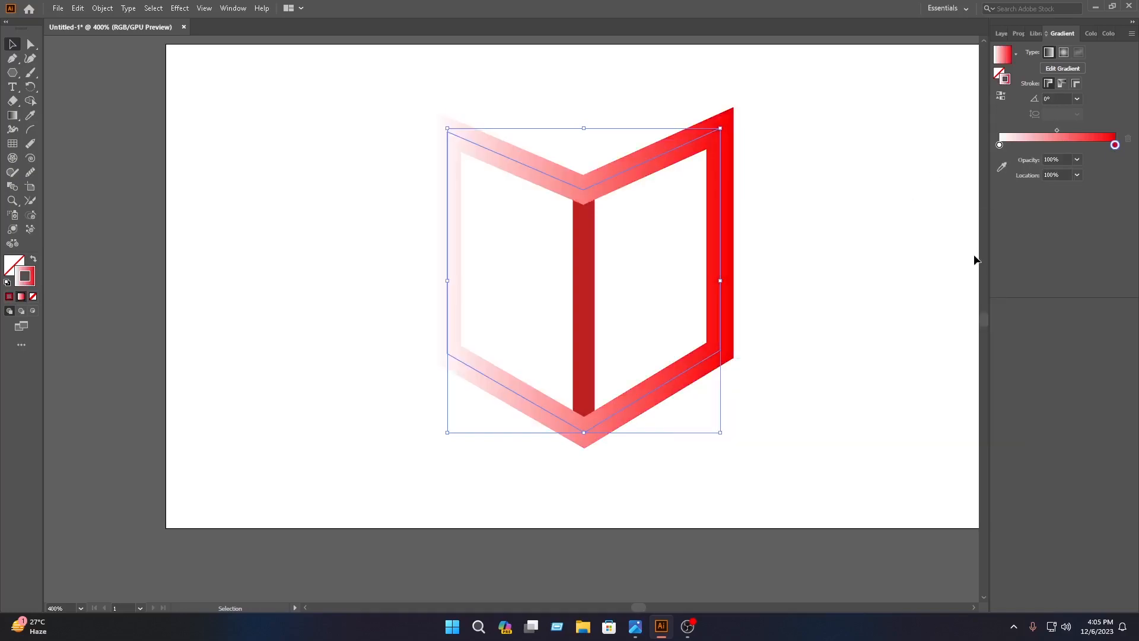
Set the stroke gradient's start stop at 0% to dark red 7C0000.
left_click(996, 145)
double_click(1005, 80)
left_click_drag(859, 274, 858, 252)
left_click(834, 330)
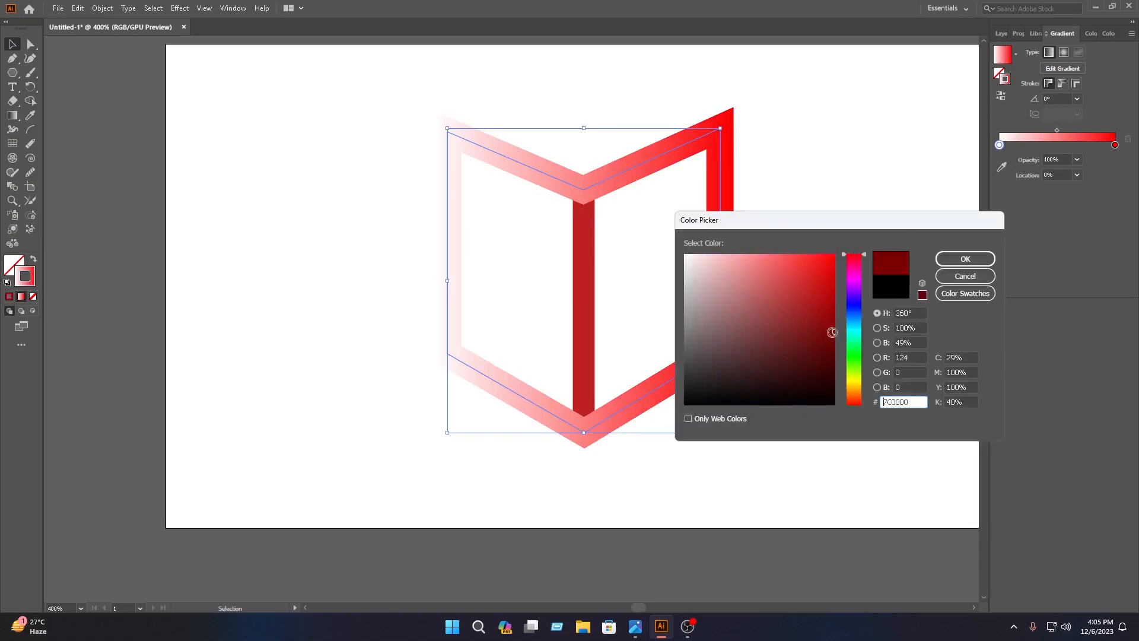
left_click(965, 259)
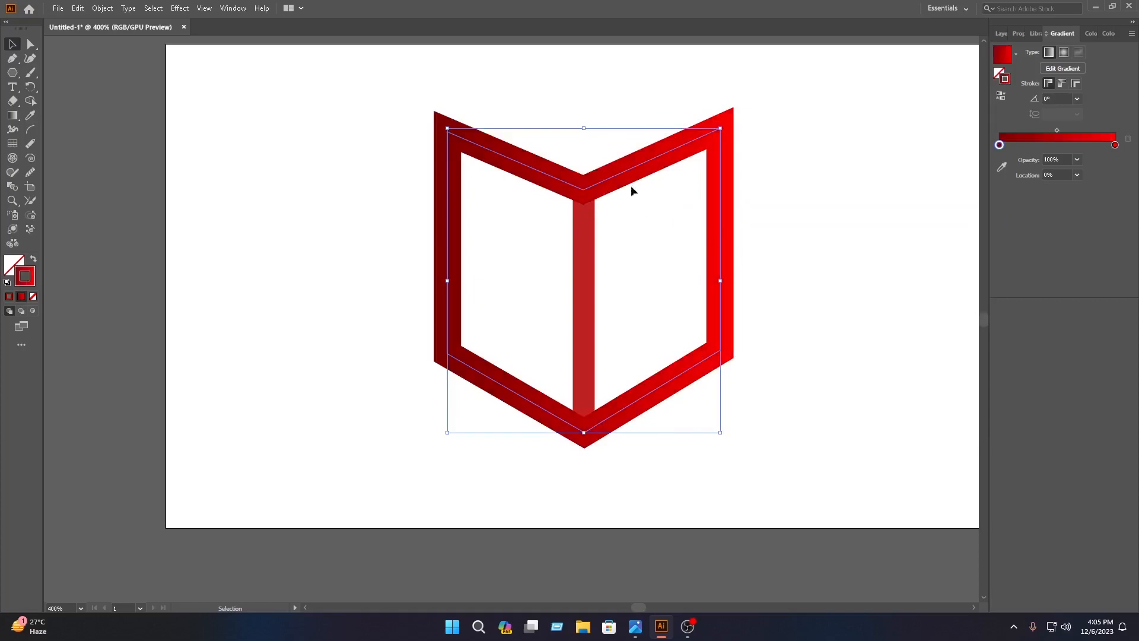
Add a gradient stop near the middle, at about 51%, and colour it orange FF9700.
left_click(1058, 145)
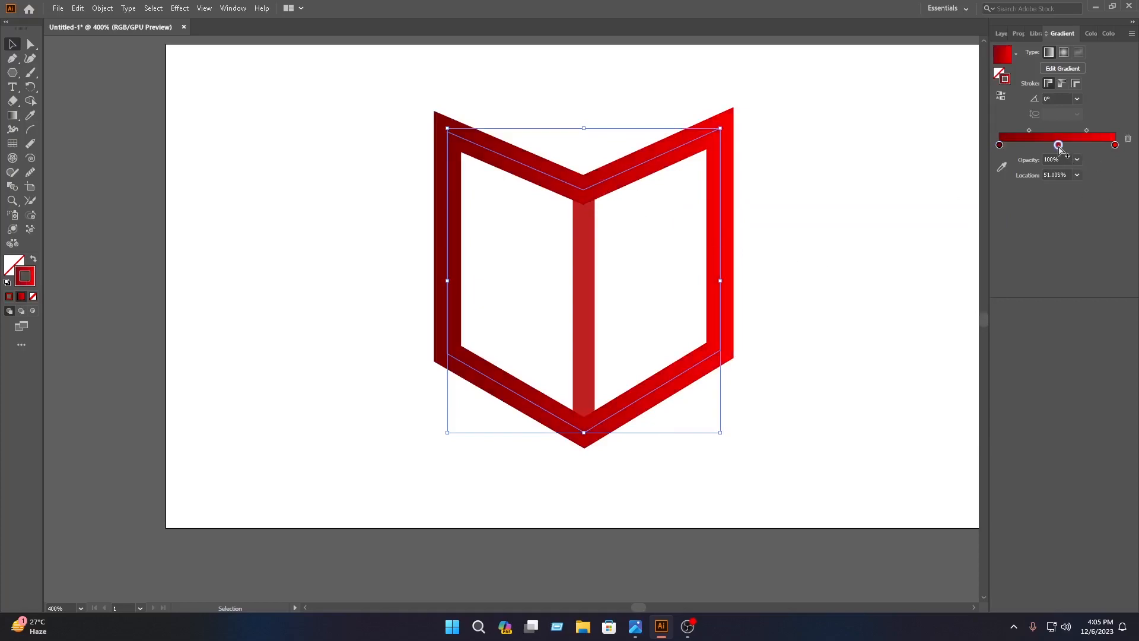
double_click(1006, 81)
left_click_drag(859, 287, 864, 391)
left_click(819, 272)
left_click_drag(820, 272, 838, 255)
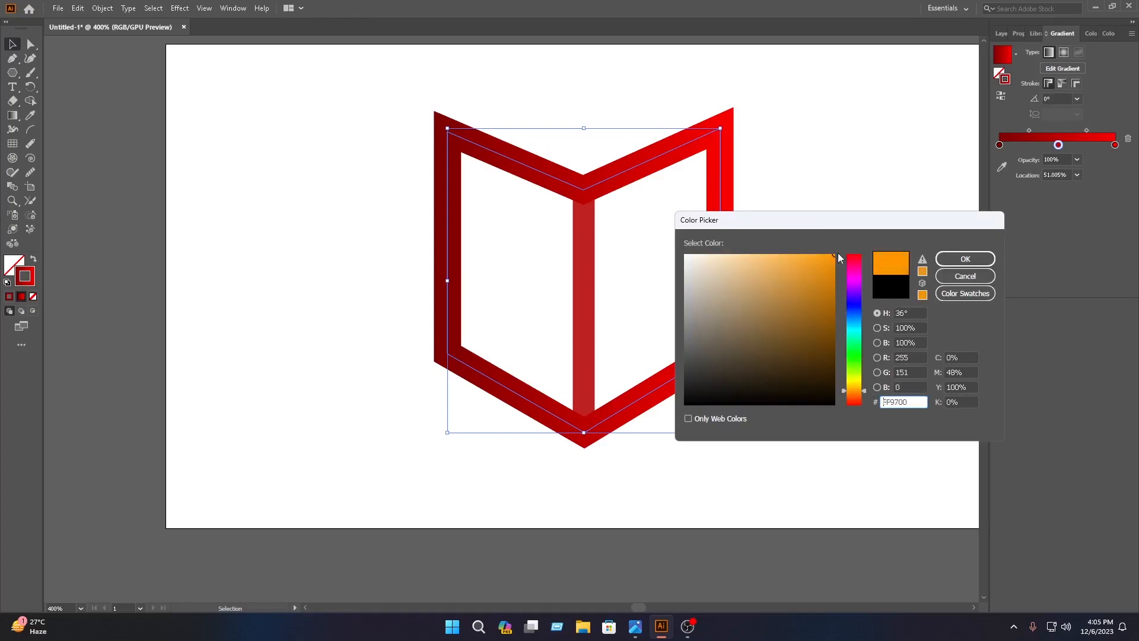
left_click(961, 261)
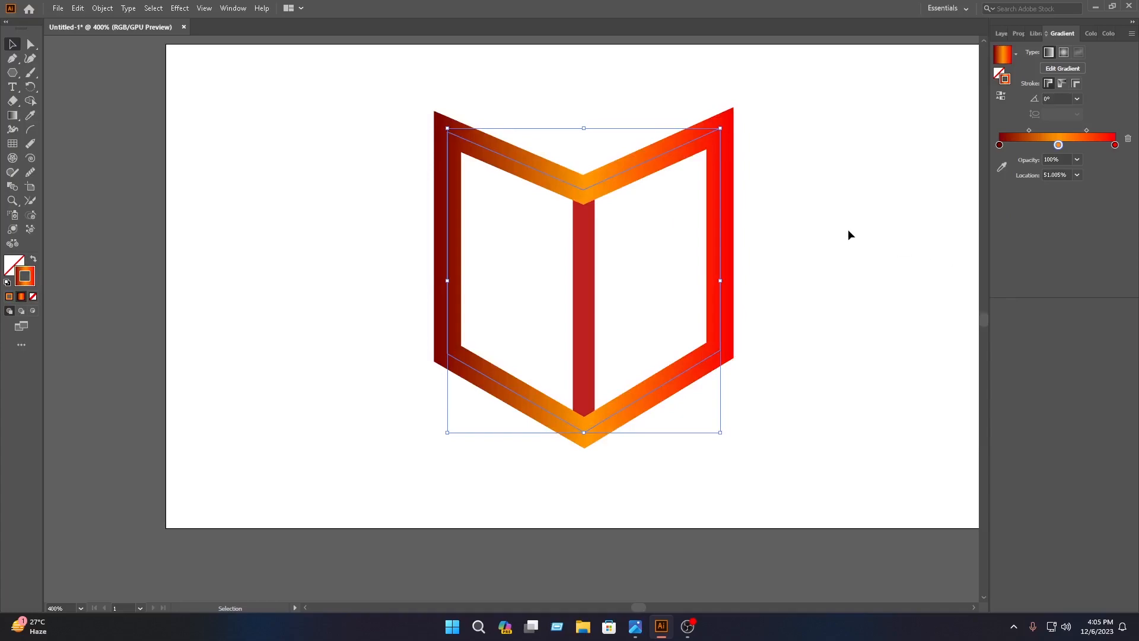
Select the whole book, scale it up to fill more of the artboard's height, and reposition it.
left_click(329, 183)
left_click_drag(715, 464, 438, 149)
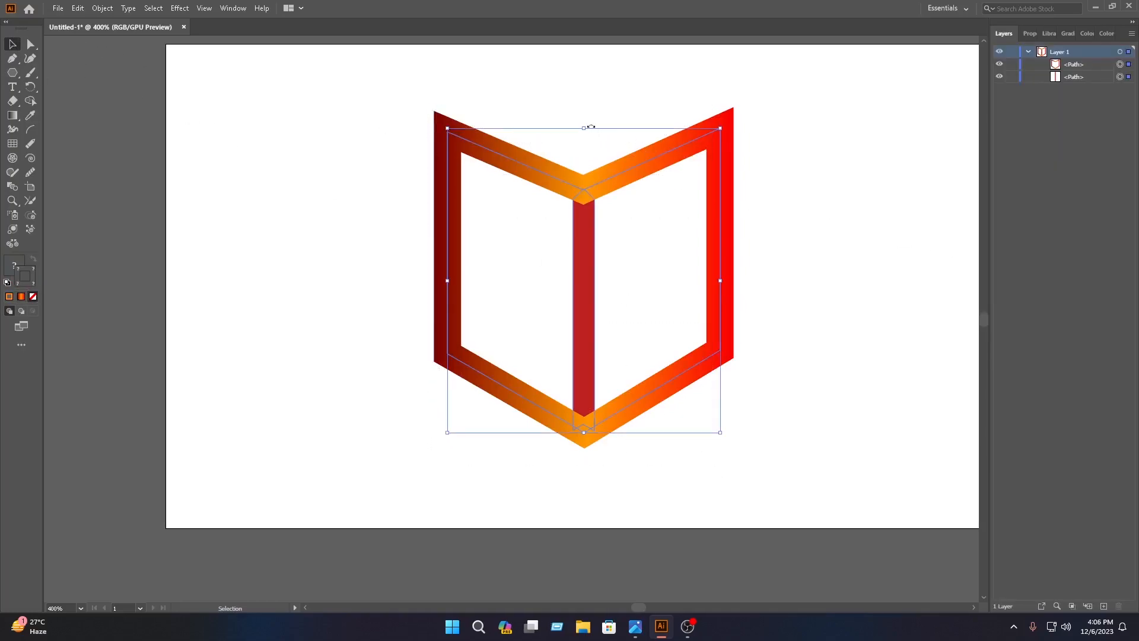
left_click_drag(585, 127, 584, 65)
left_click_drag(630, 134, 668, 180)
left_click(864, 183)
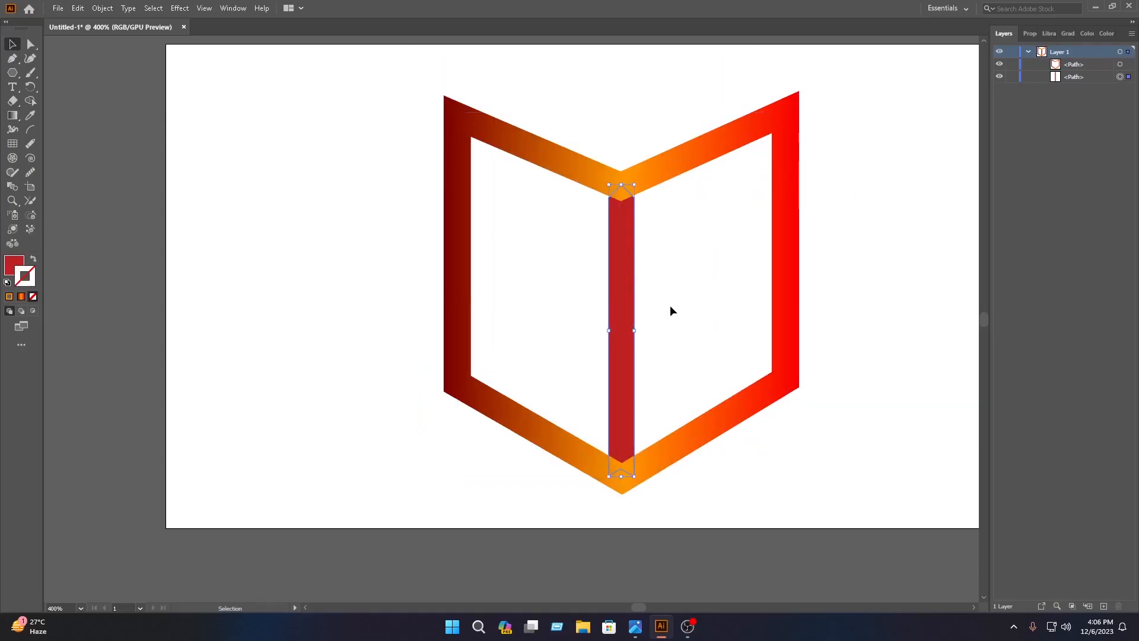
left_click(854, 242)
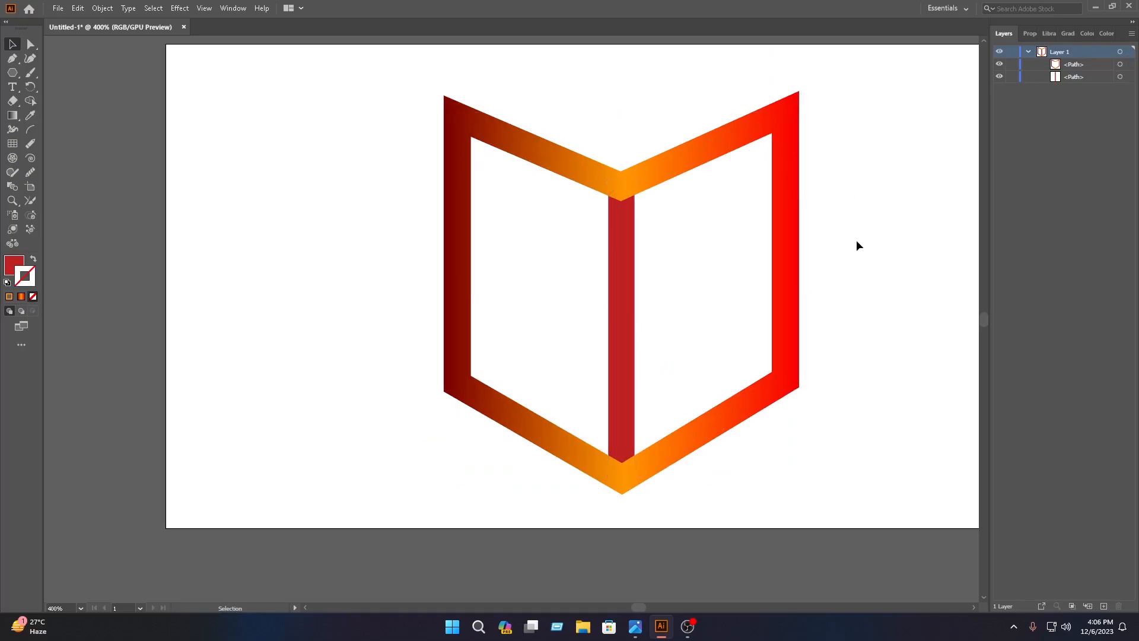
Export the artwork to the Desktop as a PNG file named sgf.
left_click(57, 7)
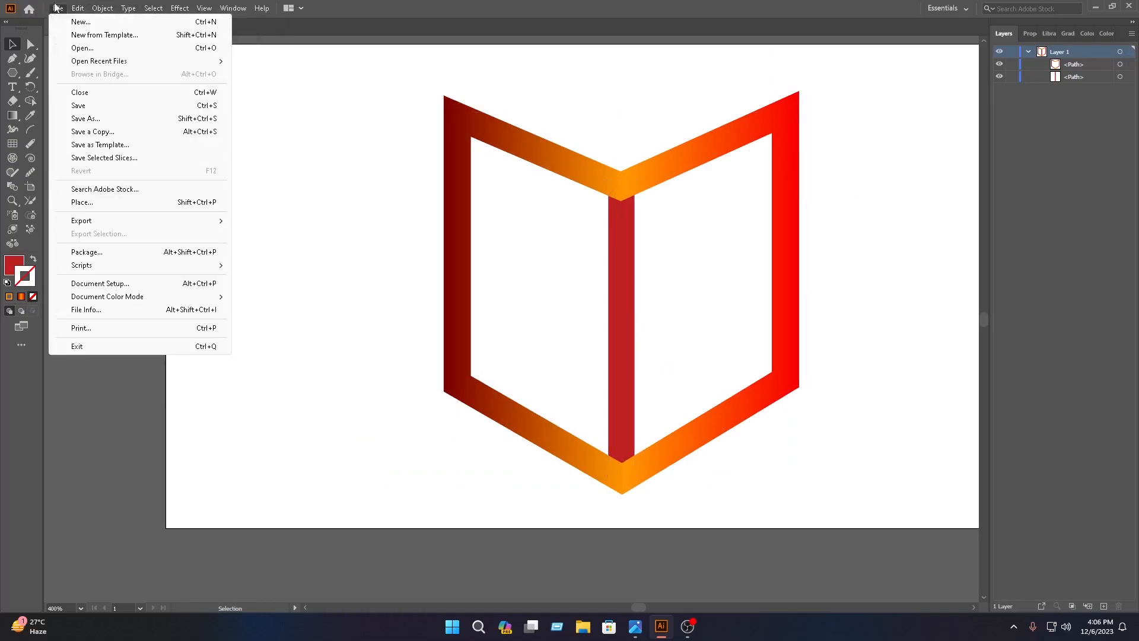
mouse_move(92, 220)
left_click(293, 233)
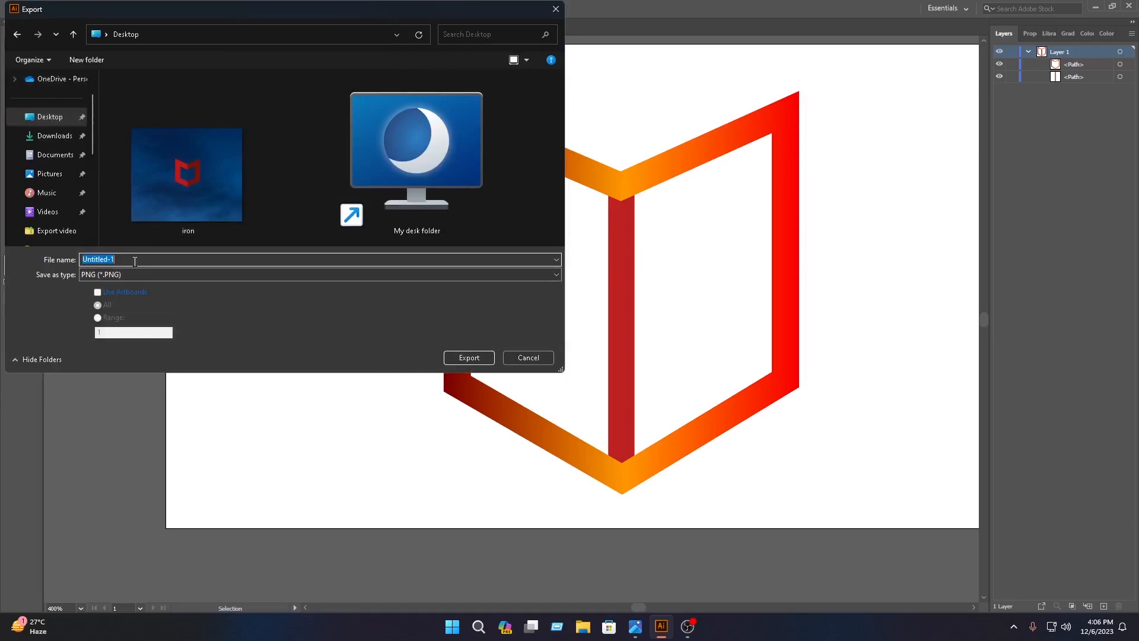
type("s")
left_click(165, 275)
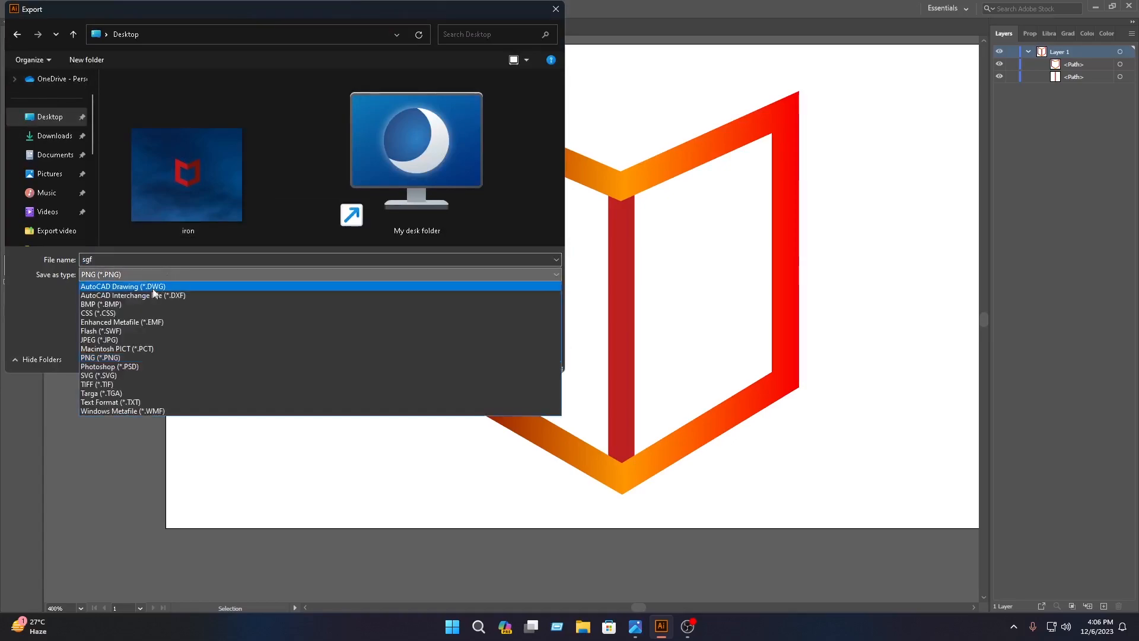
left_click(112, 357)
left_click(479, 359)
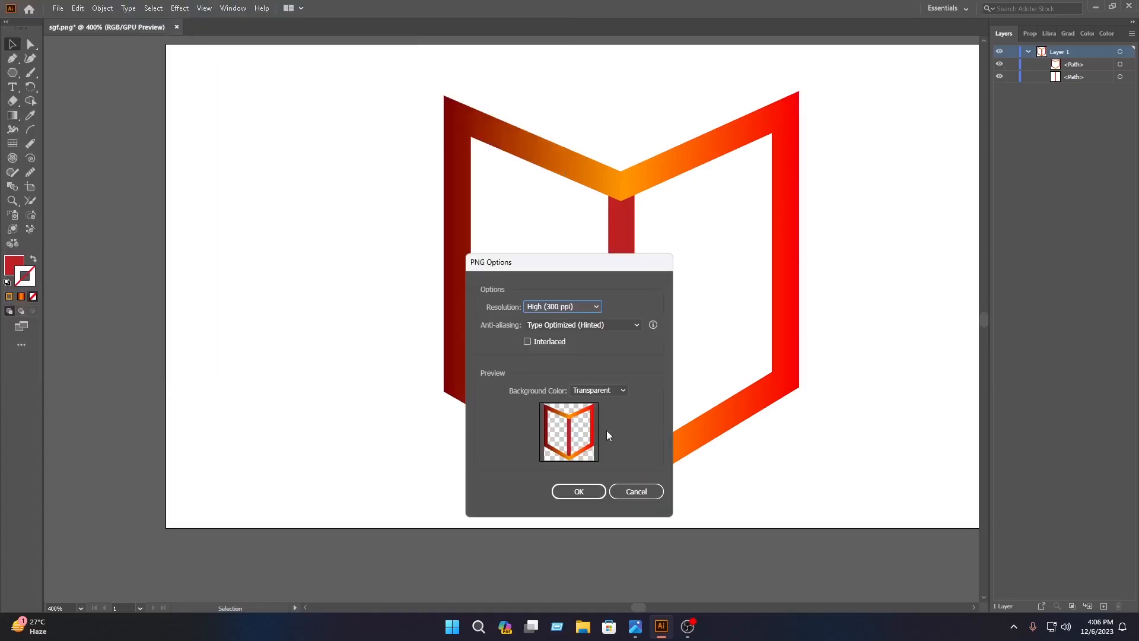
Choose the PNG resolution and a transparent background, and complete the export.
left_click(590, 306)
left_click(572, 355)
left_click(597, 391)
left_click(596, 401)
left_click(578, 491)
mouse_move(1133, 339)
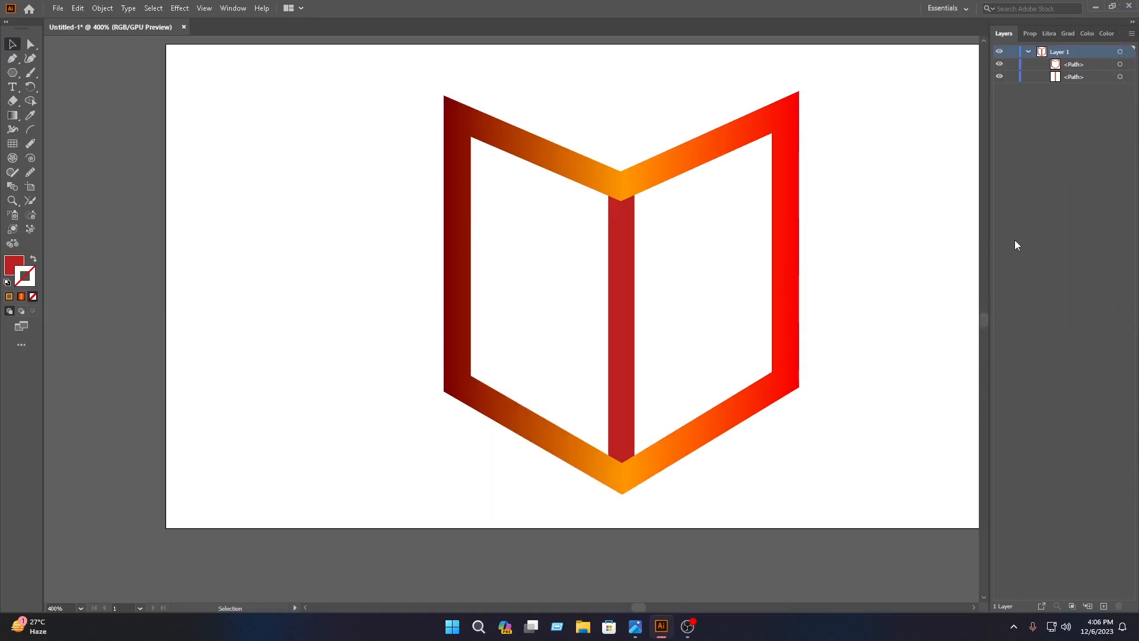
Switch to Photoshop and open the recent file 3rd thumbail of logo.psd.
mouse_move(1133, 202)
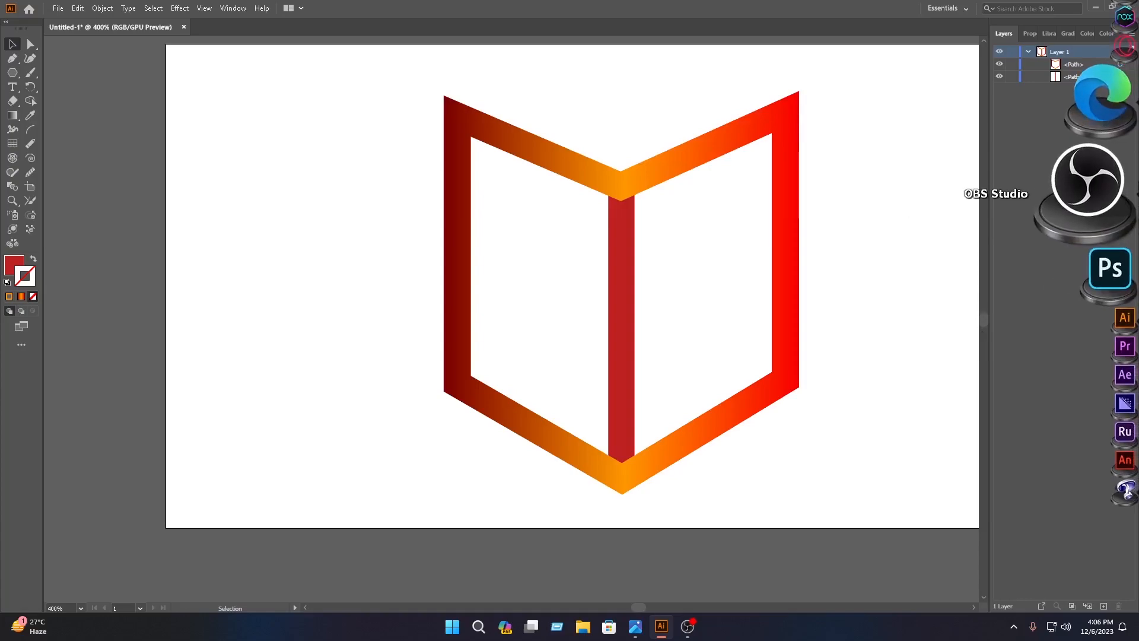
left_click(1127, 217)
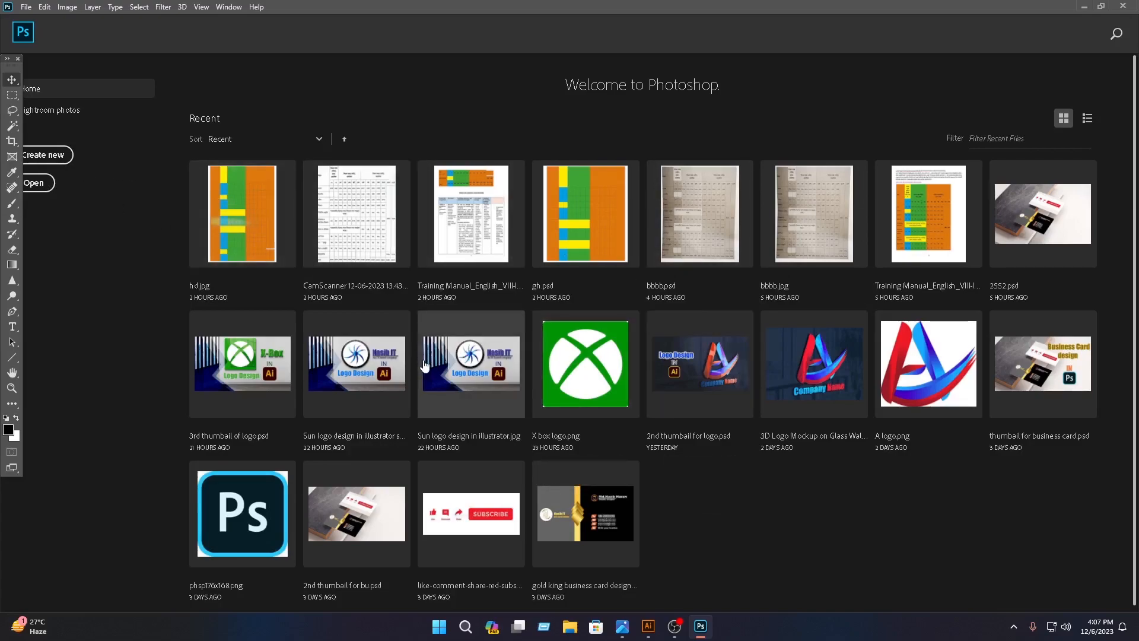
left_click(281, 358)
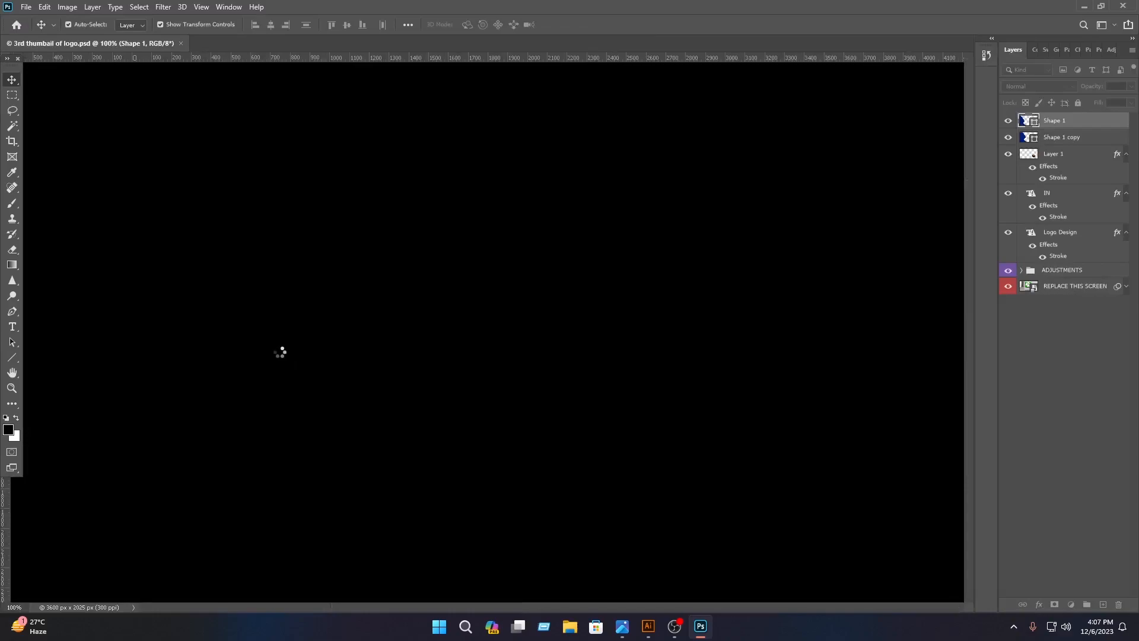
Open the REPLACE THIS SCREEN smart object and its nested REPLACE THIS LOGO contents, and delete the green Xbox logo layer.
left_click(1030, 291)
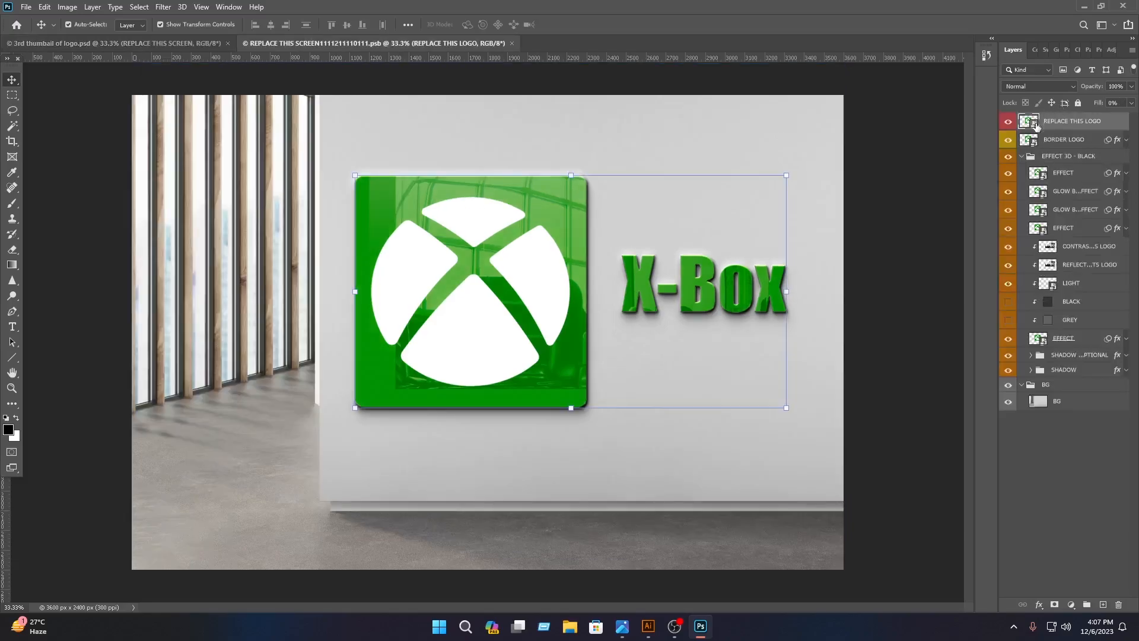
double_click(1029, 122)
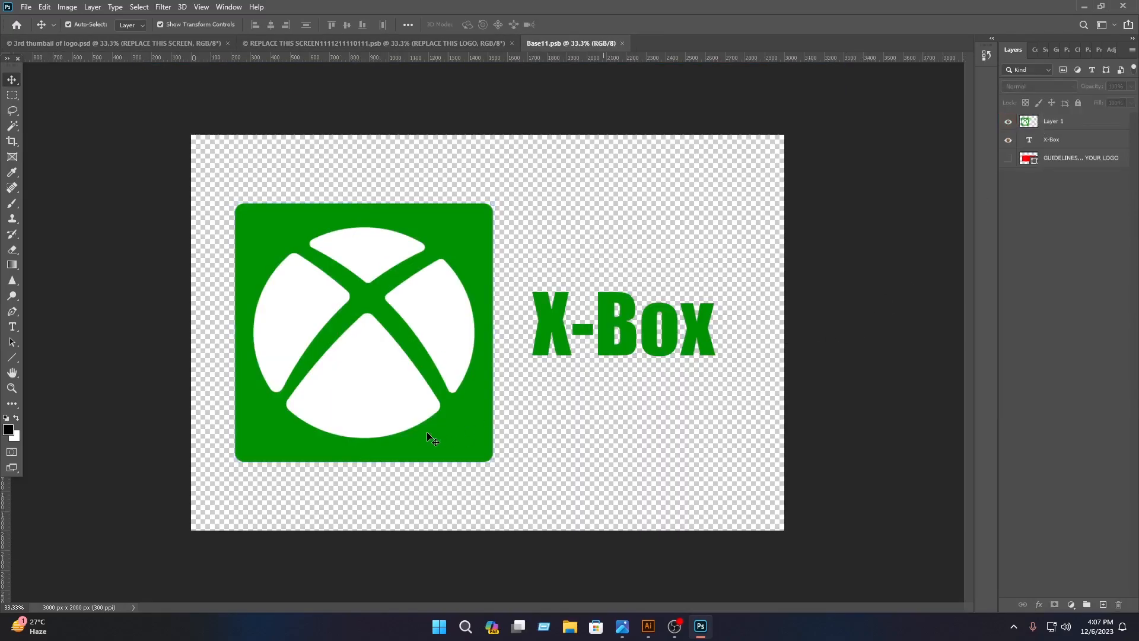
left_click(426, 432)
key("Delete")
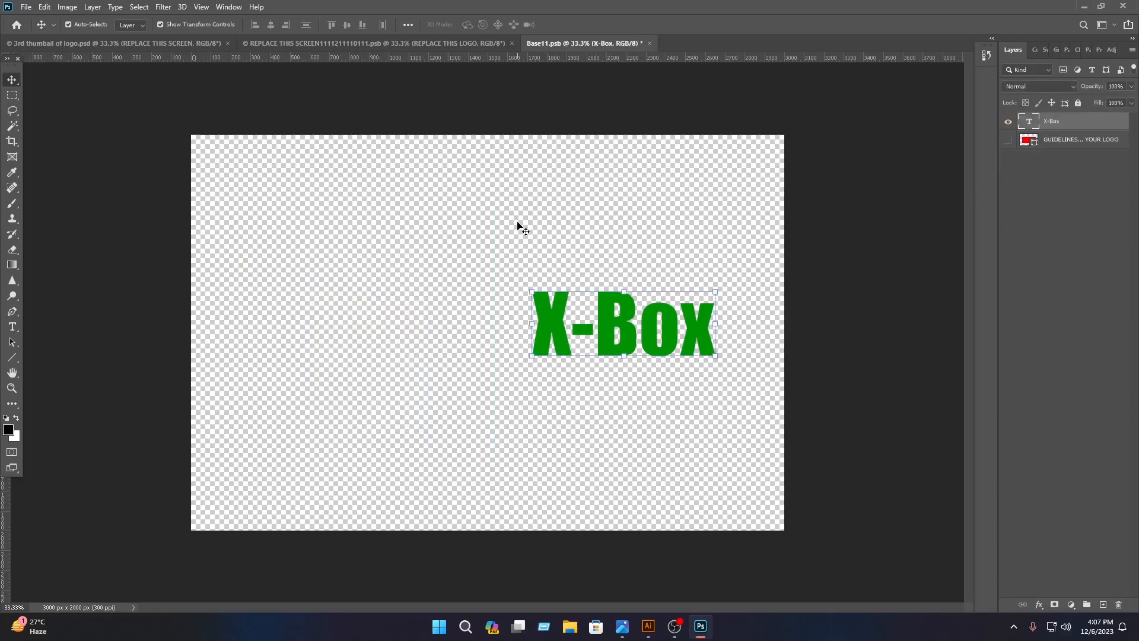
left_click(517, 224)
Open the sgf book logo image from the Desktop.
left_click(25, 7)
left_click(34, 31)
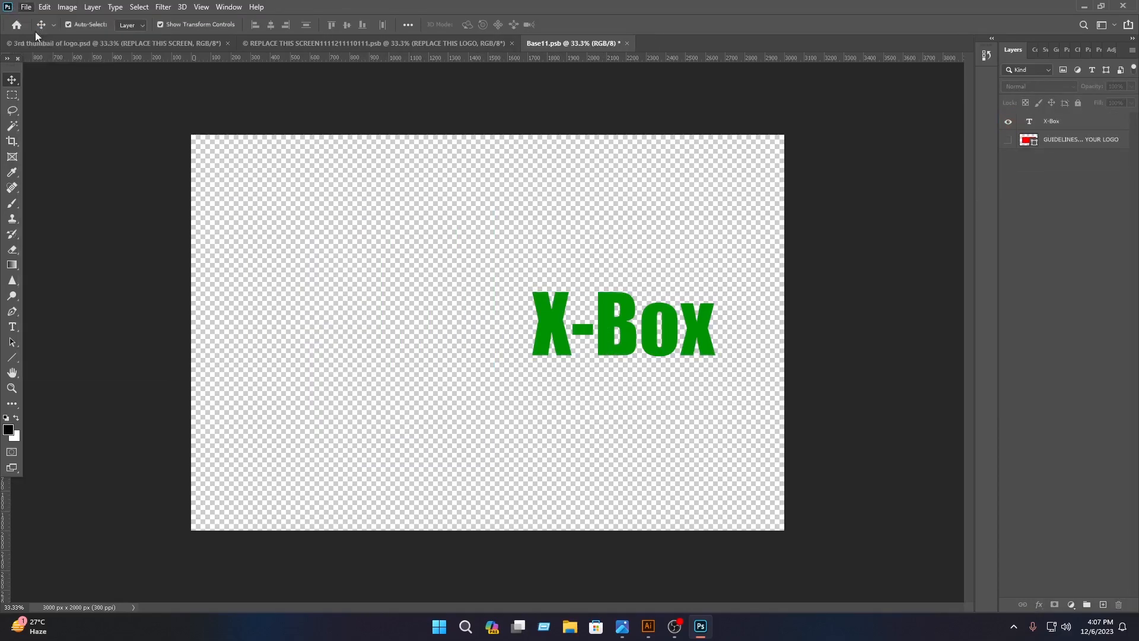
scroll(269, 149, "down", 3)
scroll(244, 204, "down", 5)
left_click(372, 205)
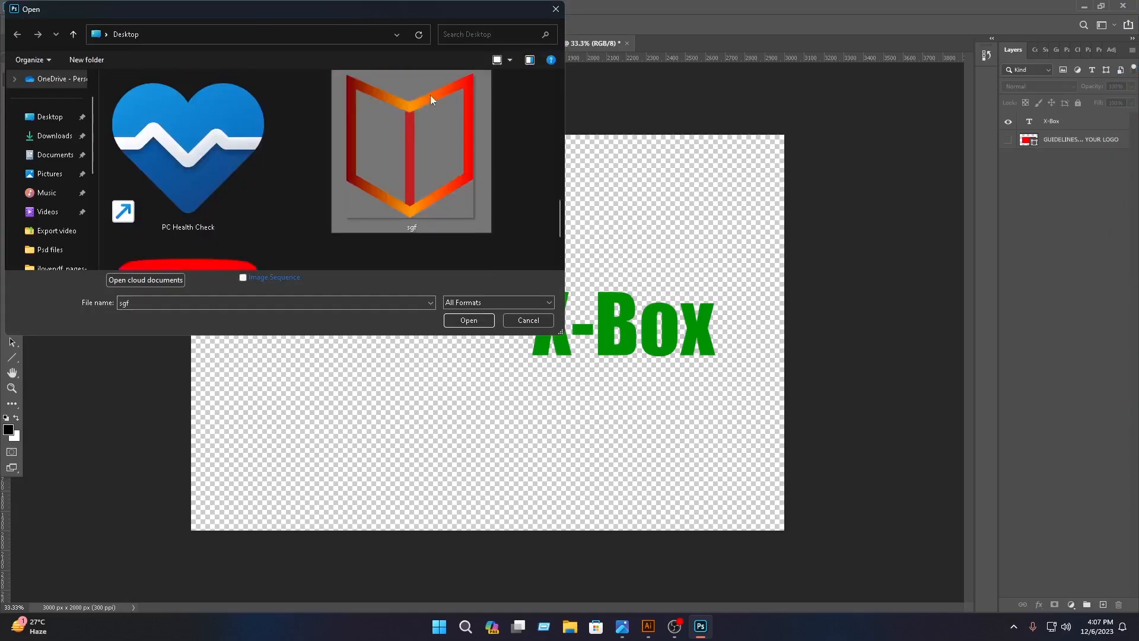
left_click(468, 320)
Place the book logo in Base11.psb to the left of the text, scaled up to about 341%.
left_click_drag(516, 249, 518, 343)
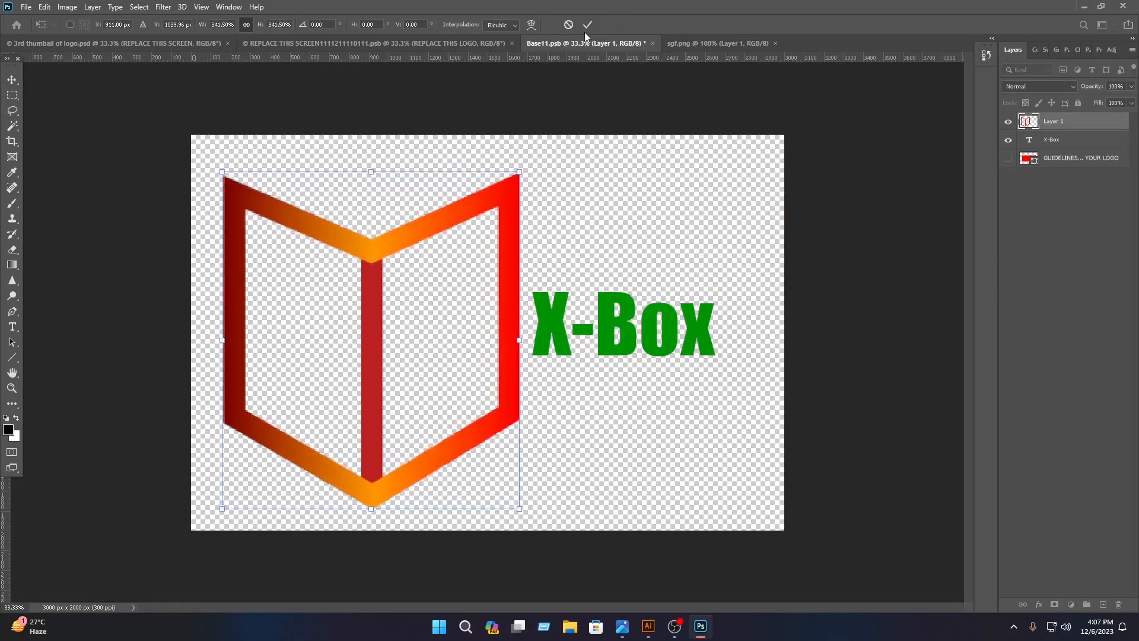
left_click(587, 24)
Replace the X-Box text with "Nasib IT".
double_click(684, 316)
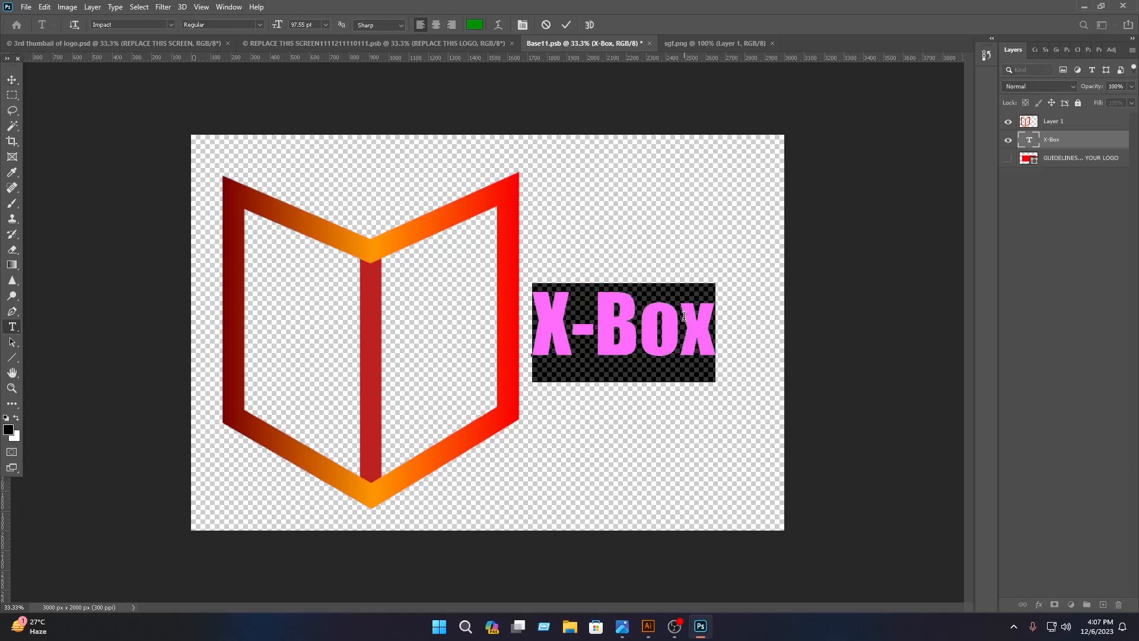
type("Nasi")
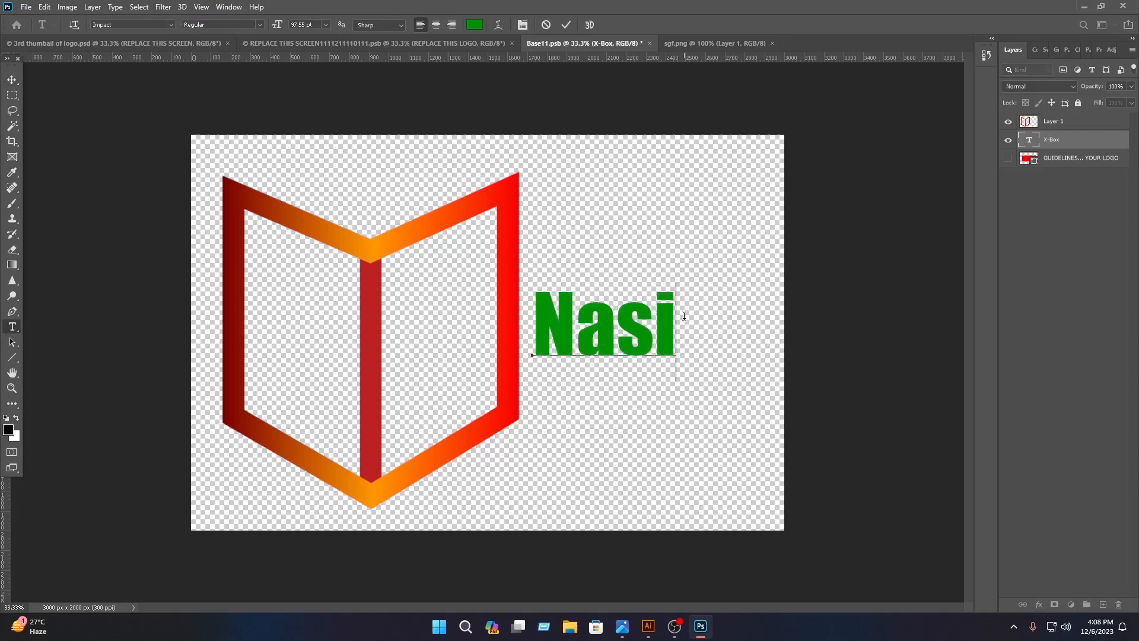
type("b IT")
Recolour the whole Nasib IT text with an orange sampled from the book's upper outline.
key("ctrl+a")
left_click(474, 24)
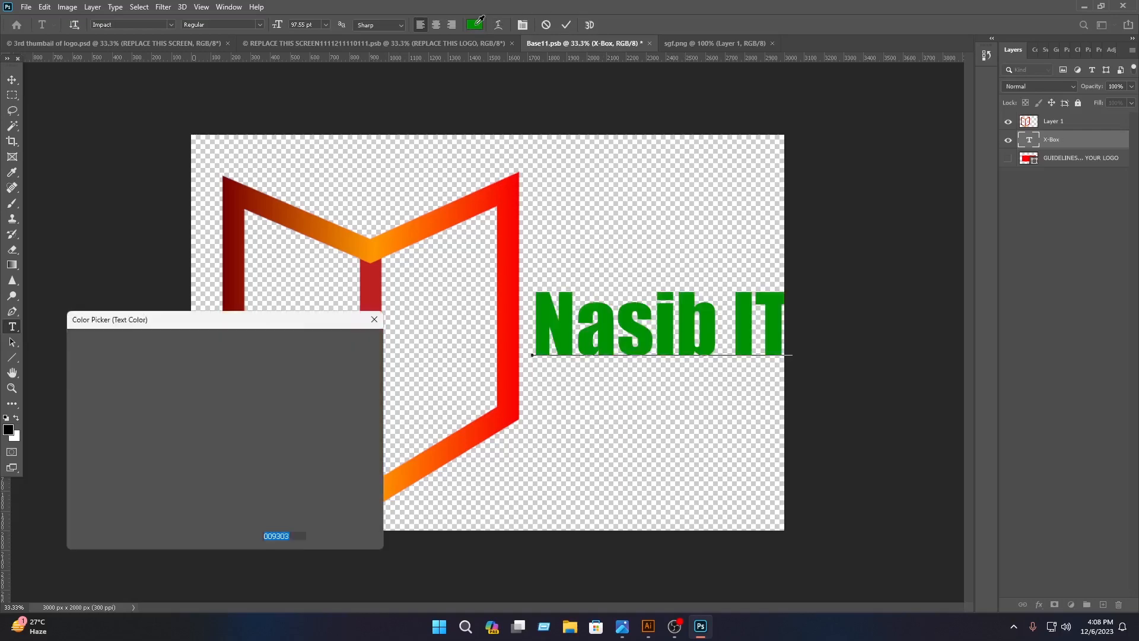
left_click(504, 198)
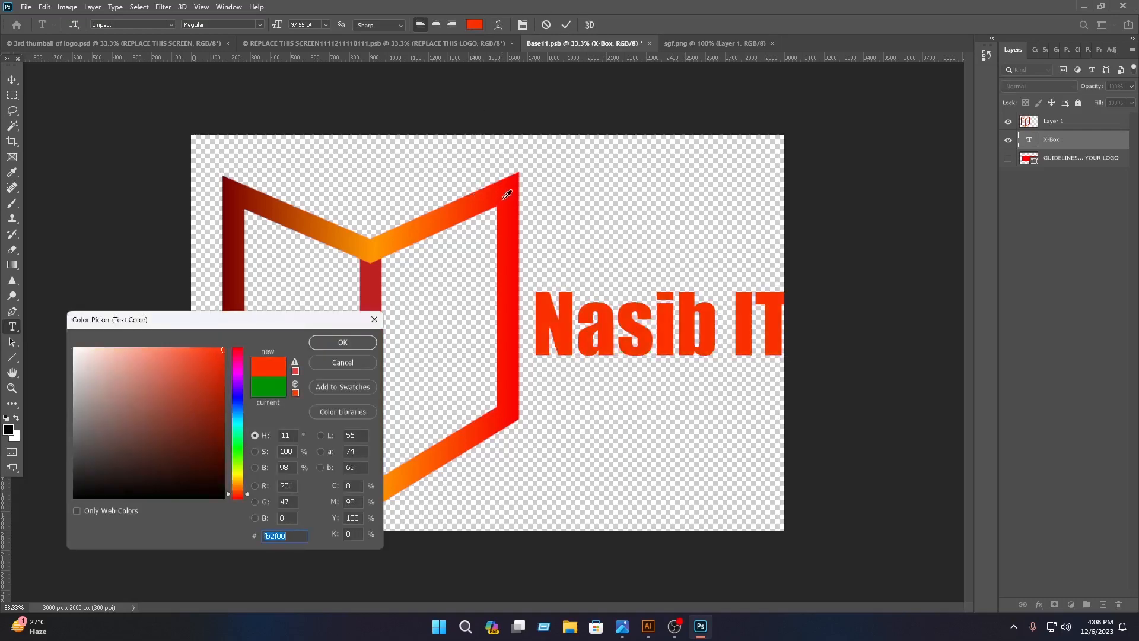
left_click(389, 234)
left_click(415, 234)
left_click(356, 342)
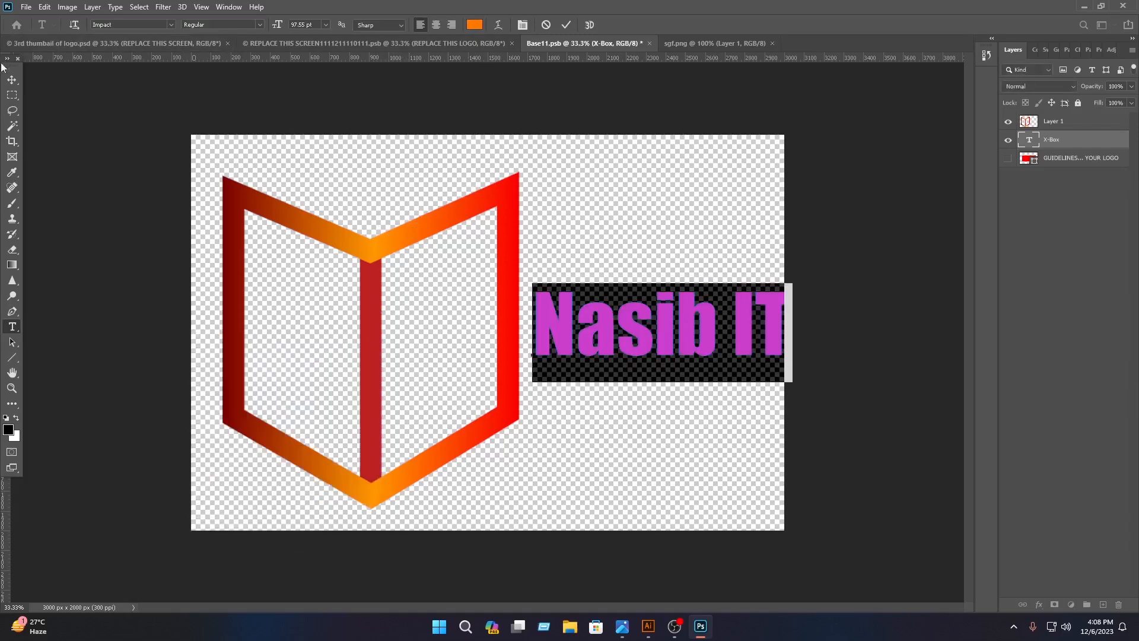
Scale the Nasib IT text down to fit inside the canvas, and shift the book logo slightly to the right.
left_click(12, 79)
left_click_drag(790, 325, 726, 338)
left_click(588, 25)
left_click(648, 183)
left_click_drag(511, 275, 517, 275)
left_click(611, 253)
Save the Base11.psb logo contents, close it and sgf.png, and deselect everything in the wall mockup.
key("ctrl+s")
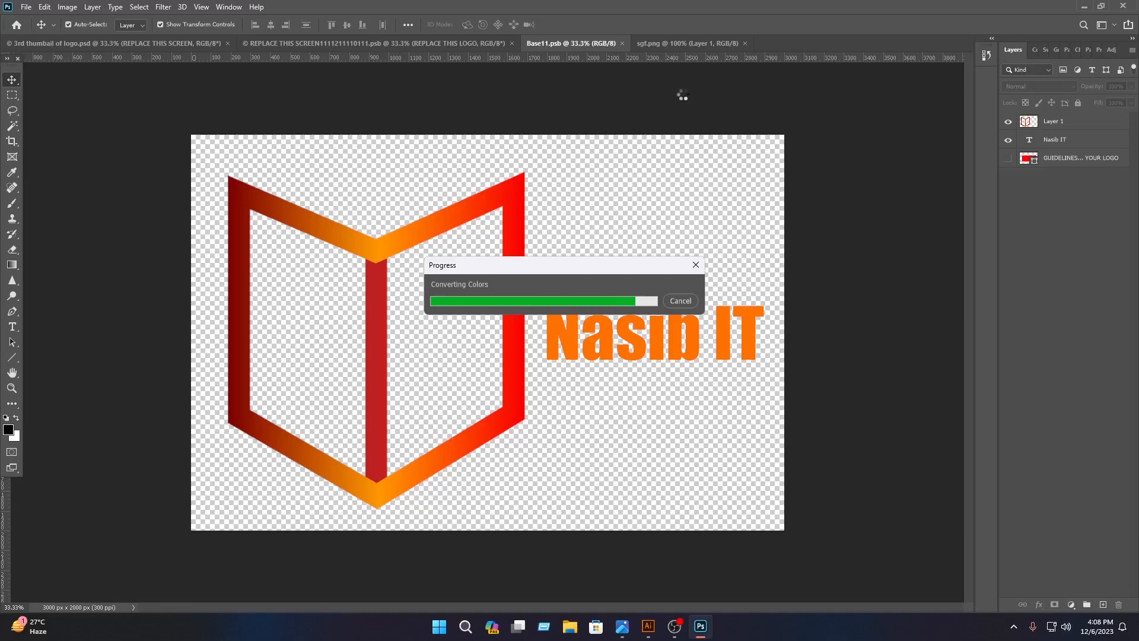
left_click(628, 43)
left_click(638, 44)
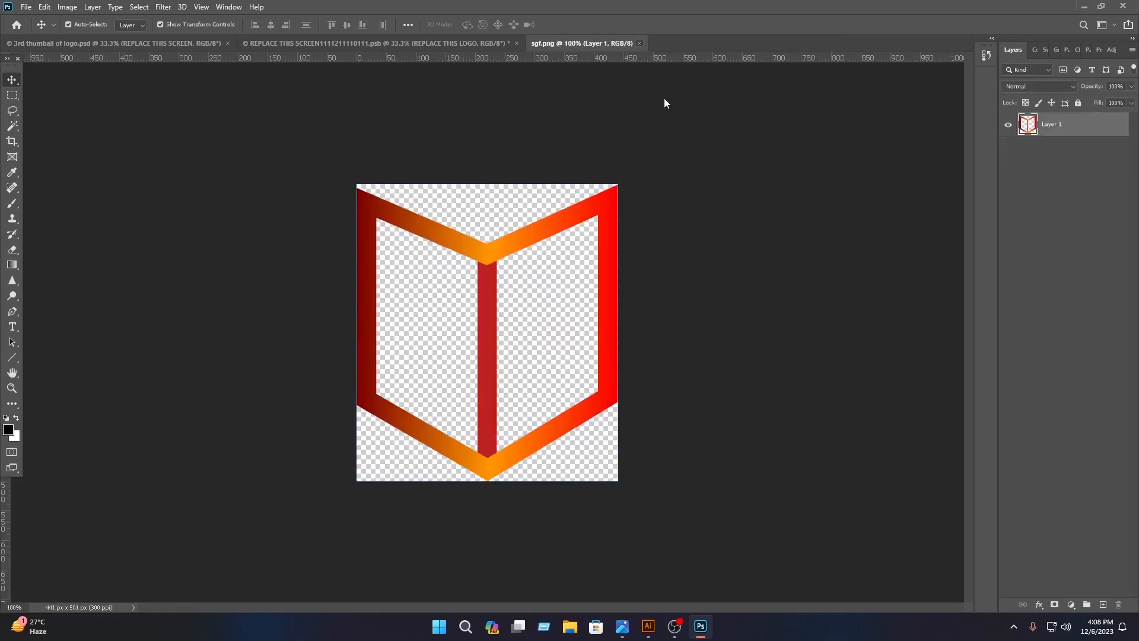
left_click(641, 44)
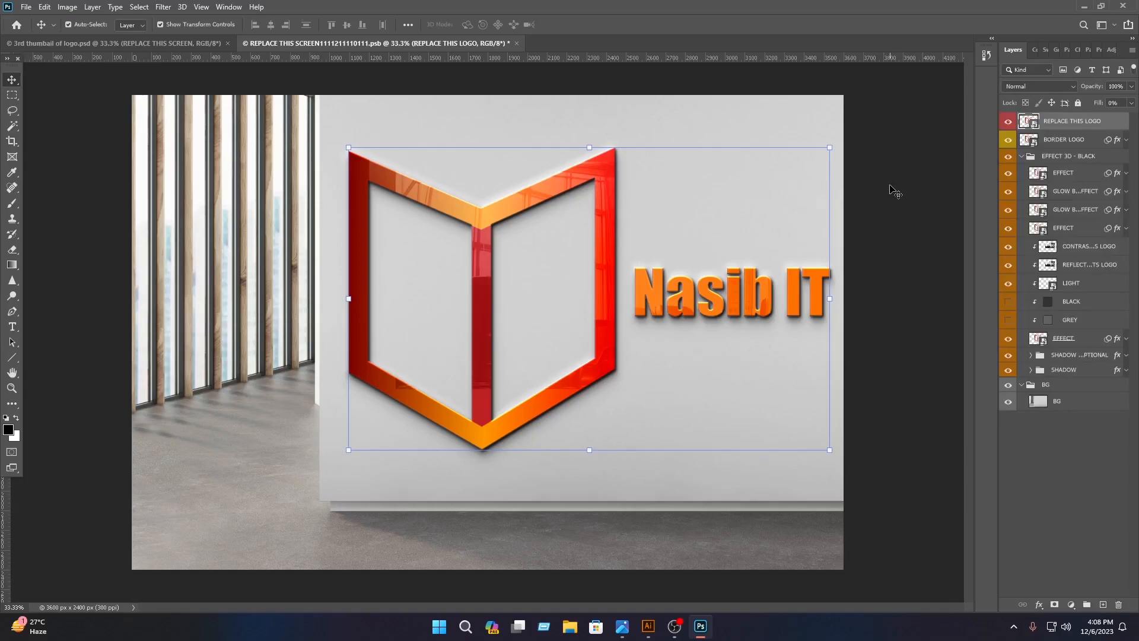
left_click(889, 190)
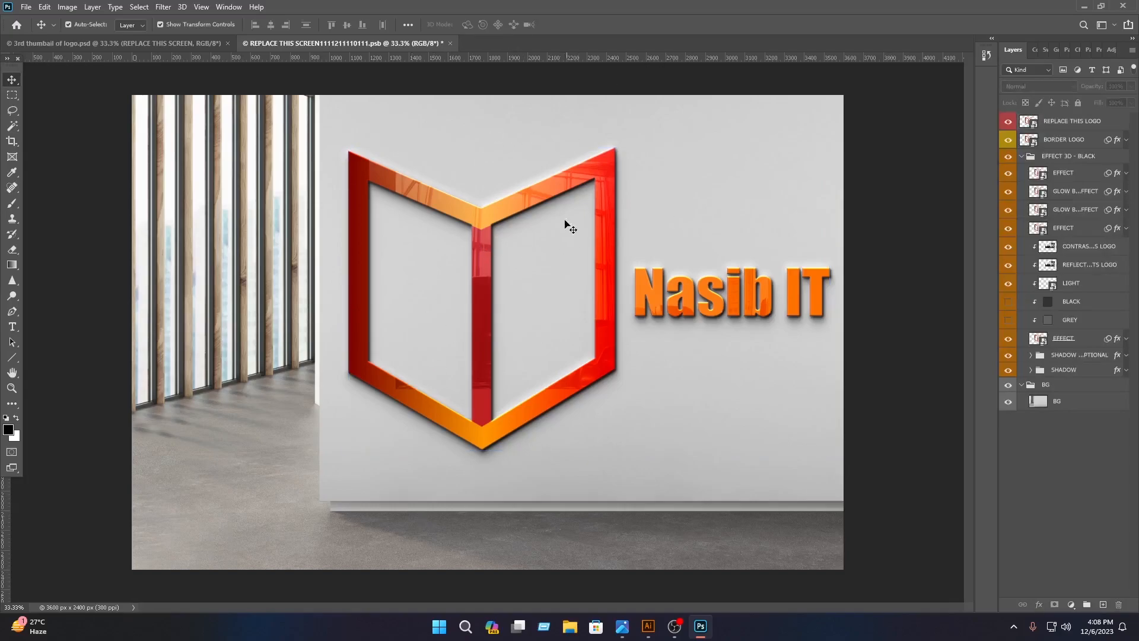